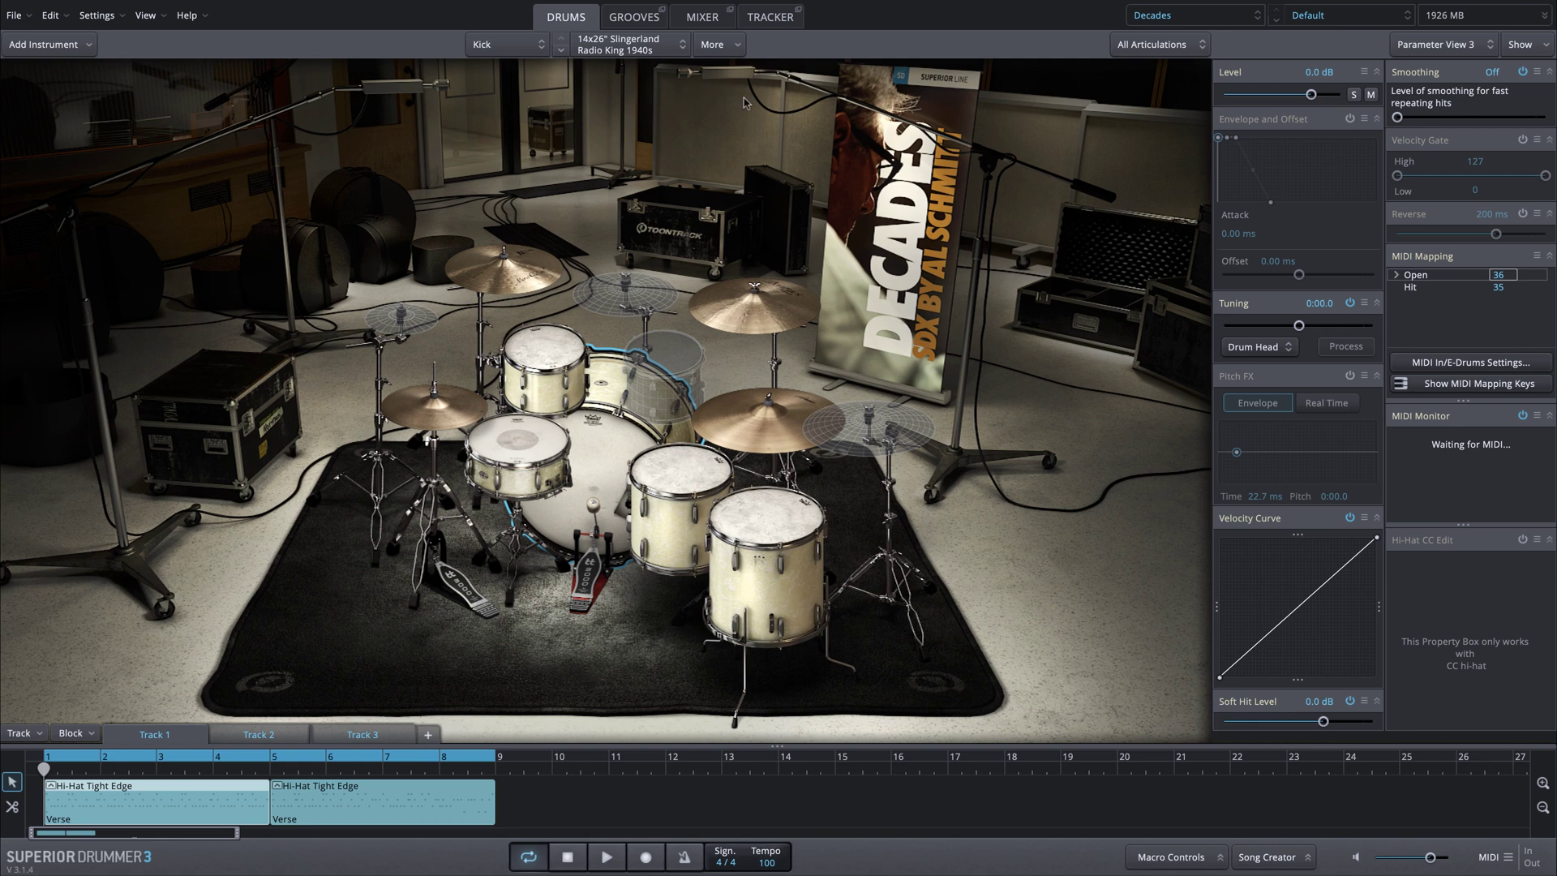
Open the Grooves browser, then play and stop the song track.
left_click(631, 17)
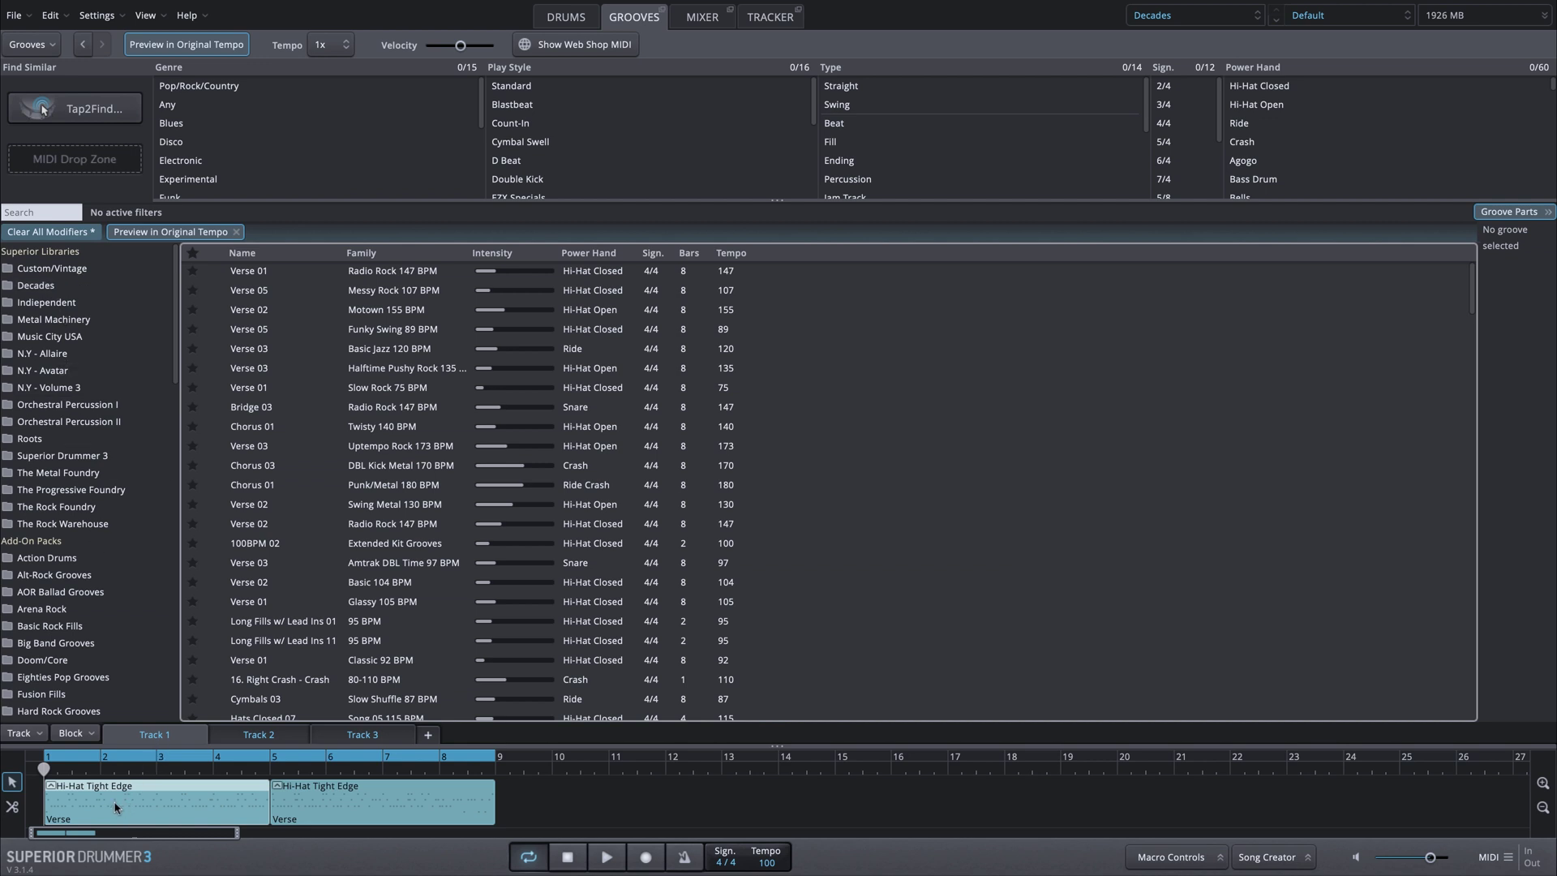
left_click(609, 863)
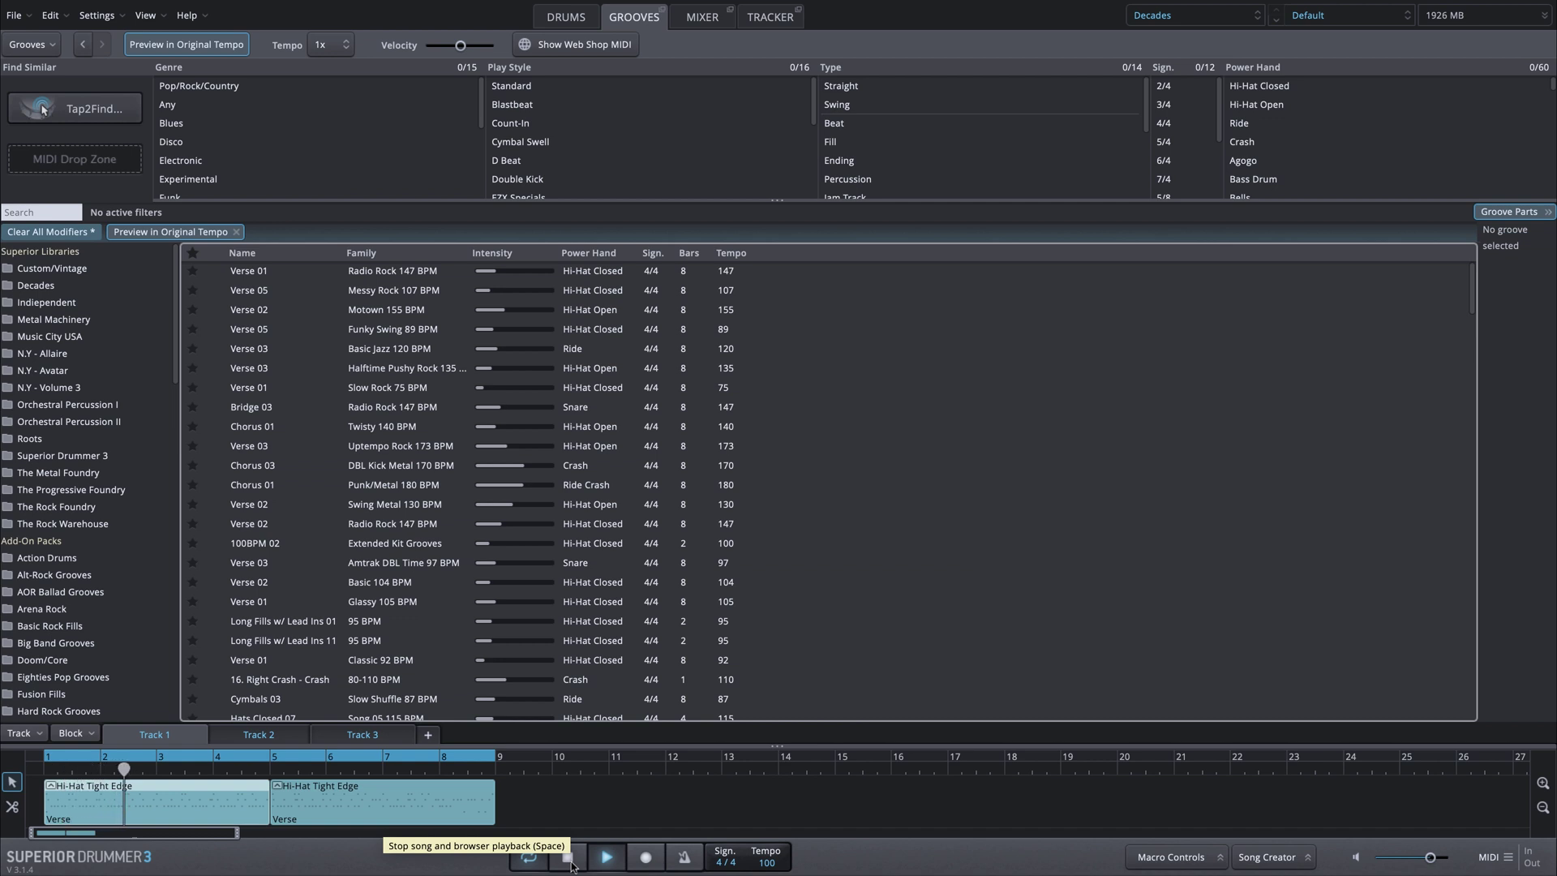
left_click(571, 864)
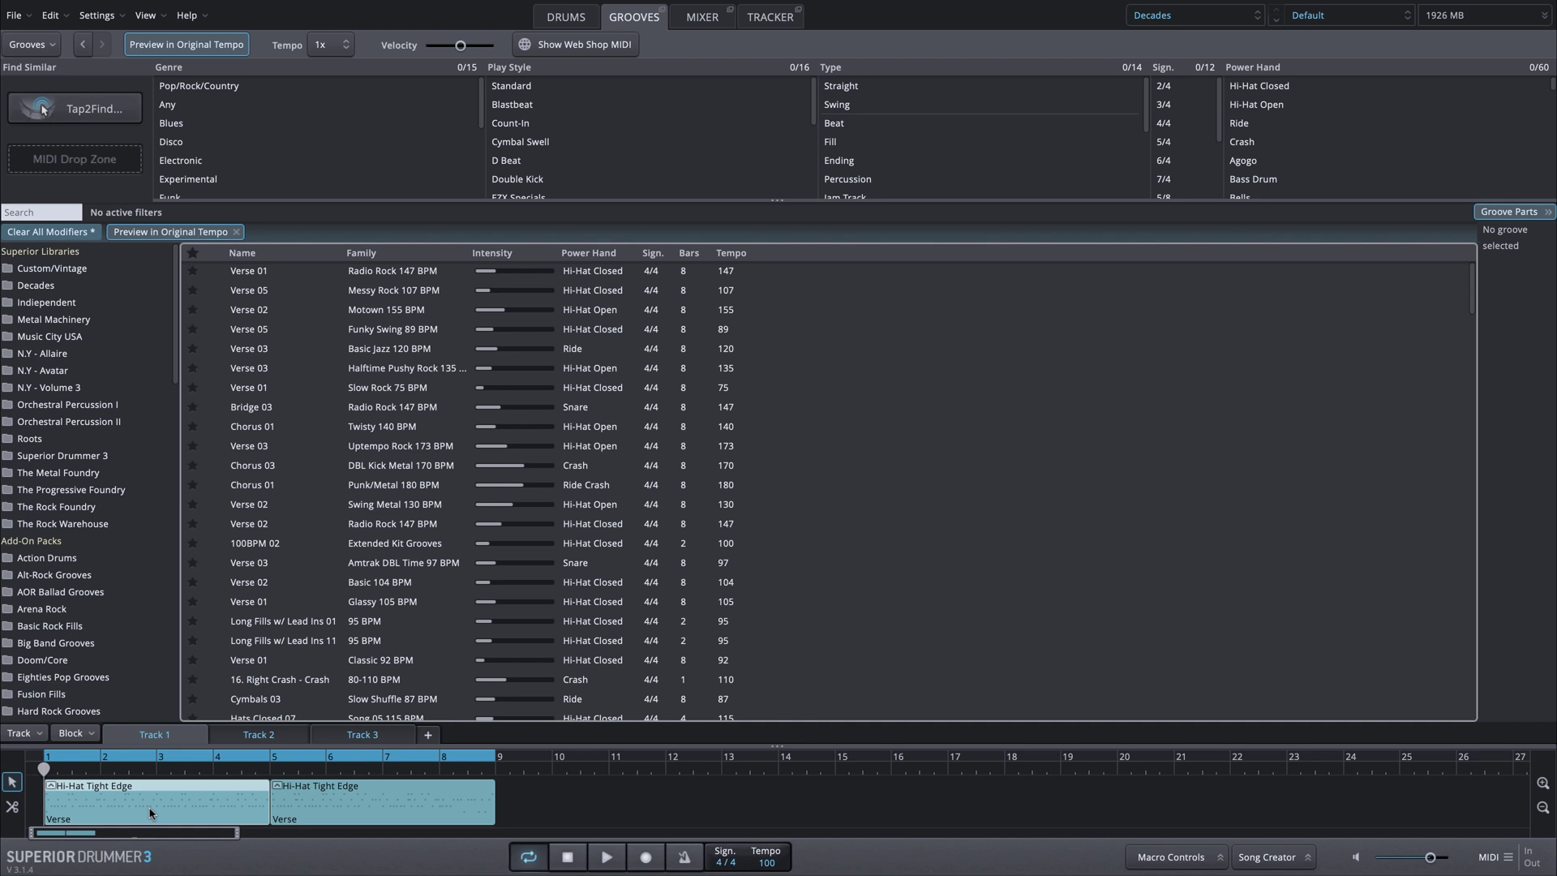
Drop the first Hi-Hat Tight Edge clip into the Tap2Find MIDI Drop Zone and preview its pattern.
left_click_drag(150, 812, 75, 168)
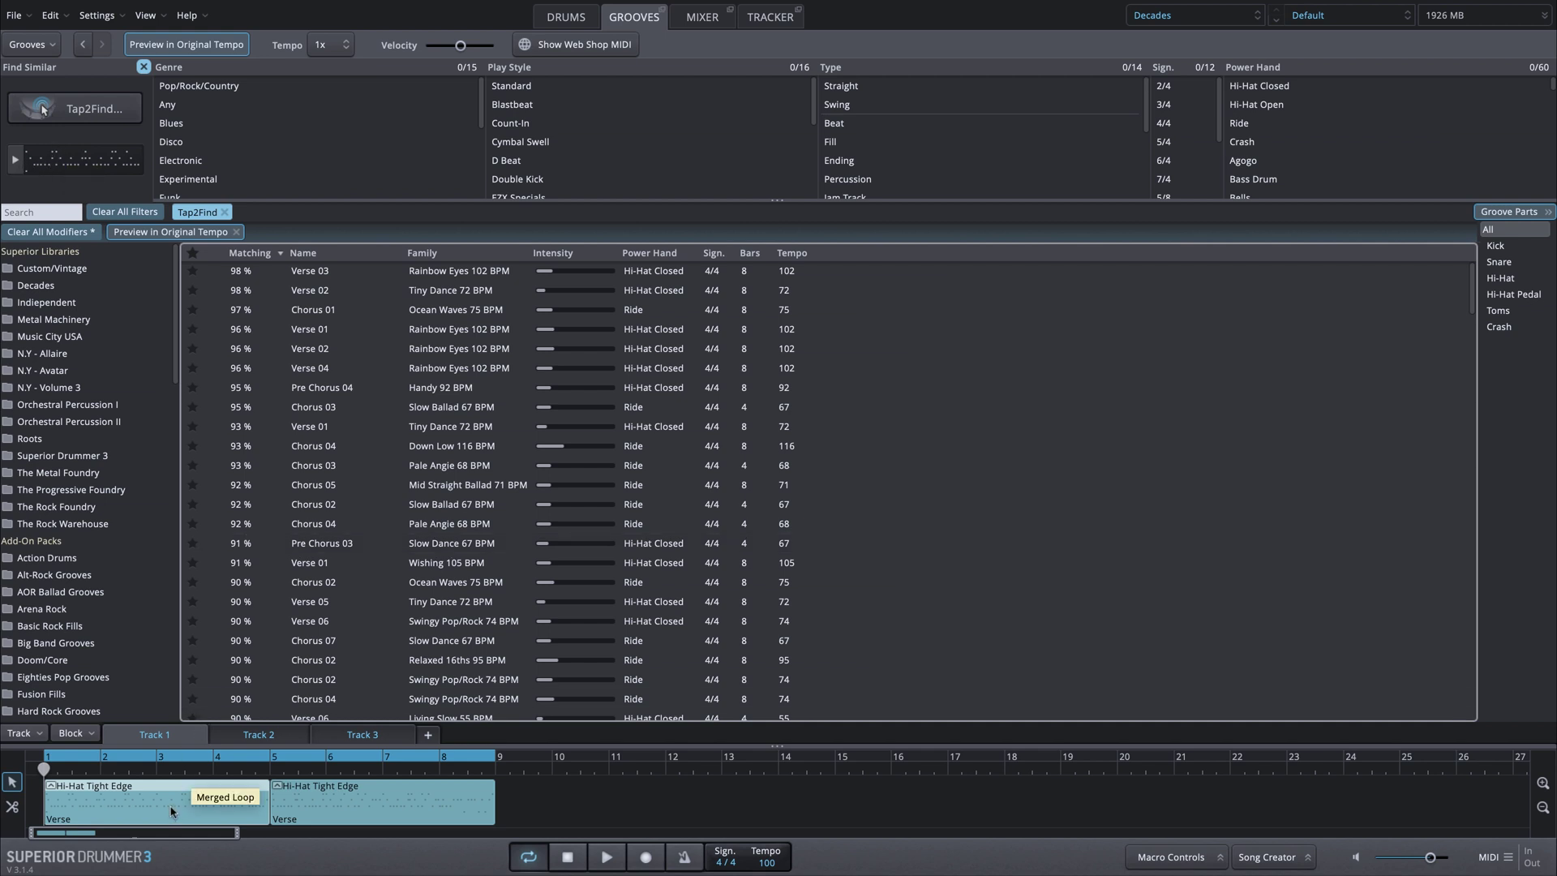
left_click(14, 161)
left_click(14, 160)
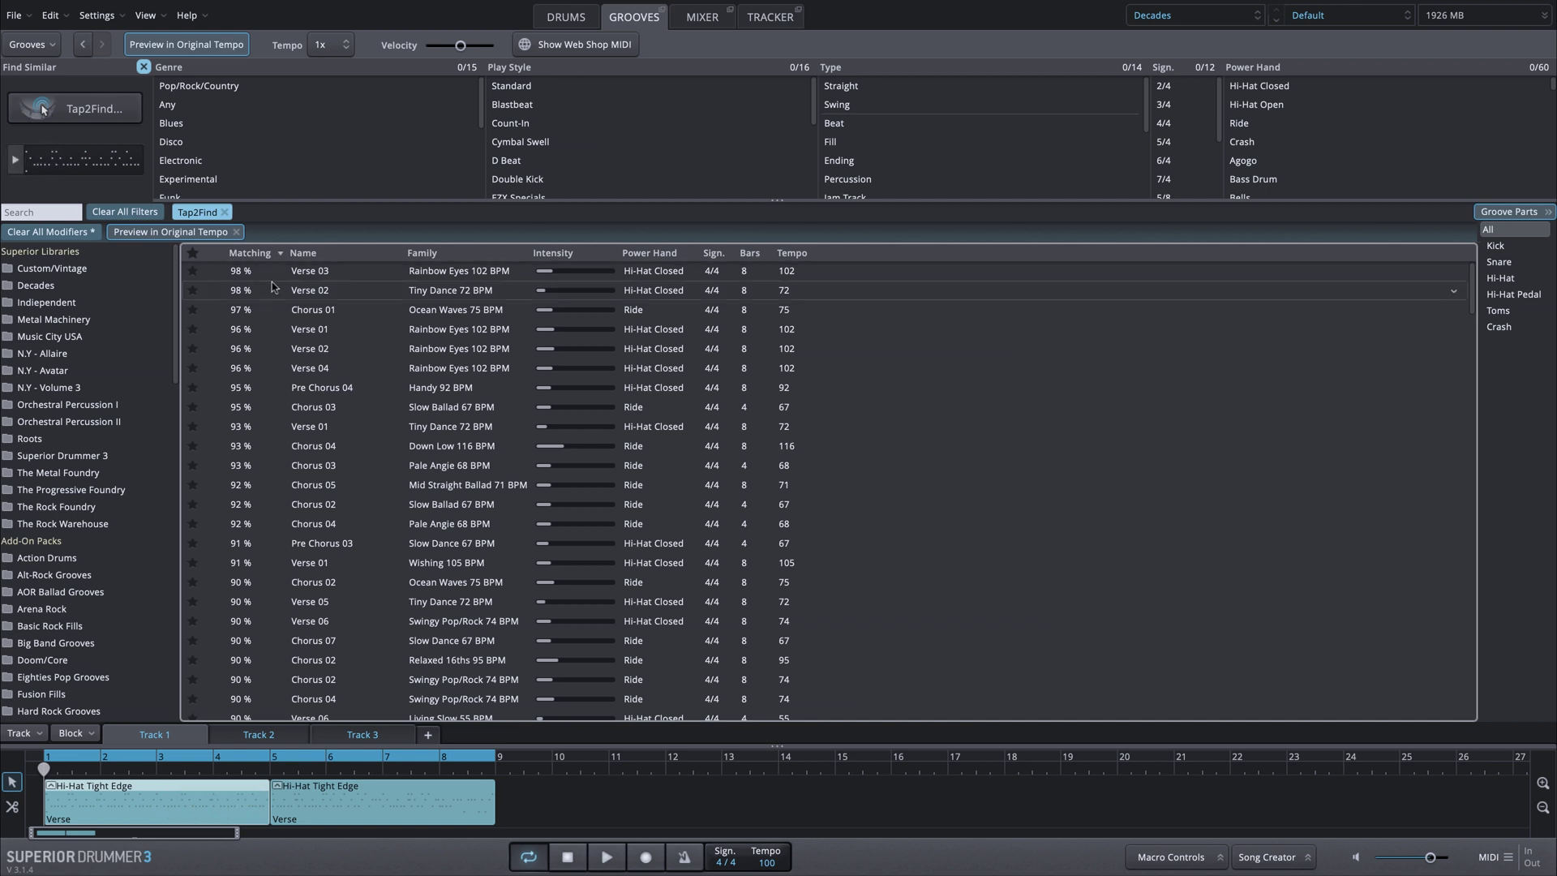
Audition the matches Verse 03, Verse 02, Pre Chorus 04, Chorus 04, Chorus 05 and Verse 01.
left_click(215, 270)
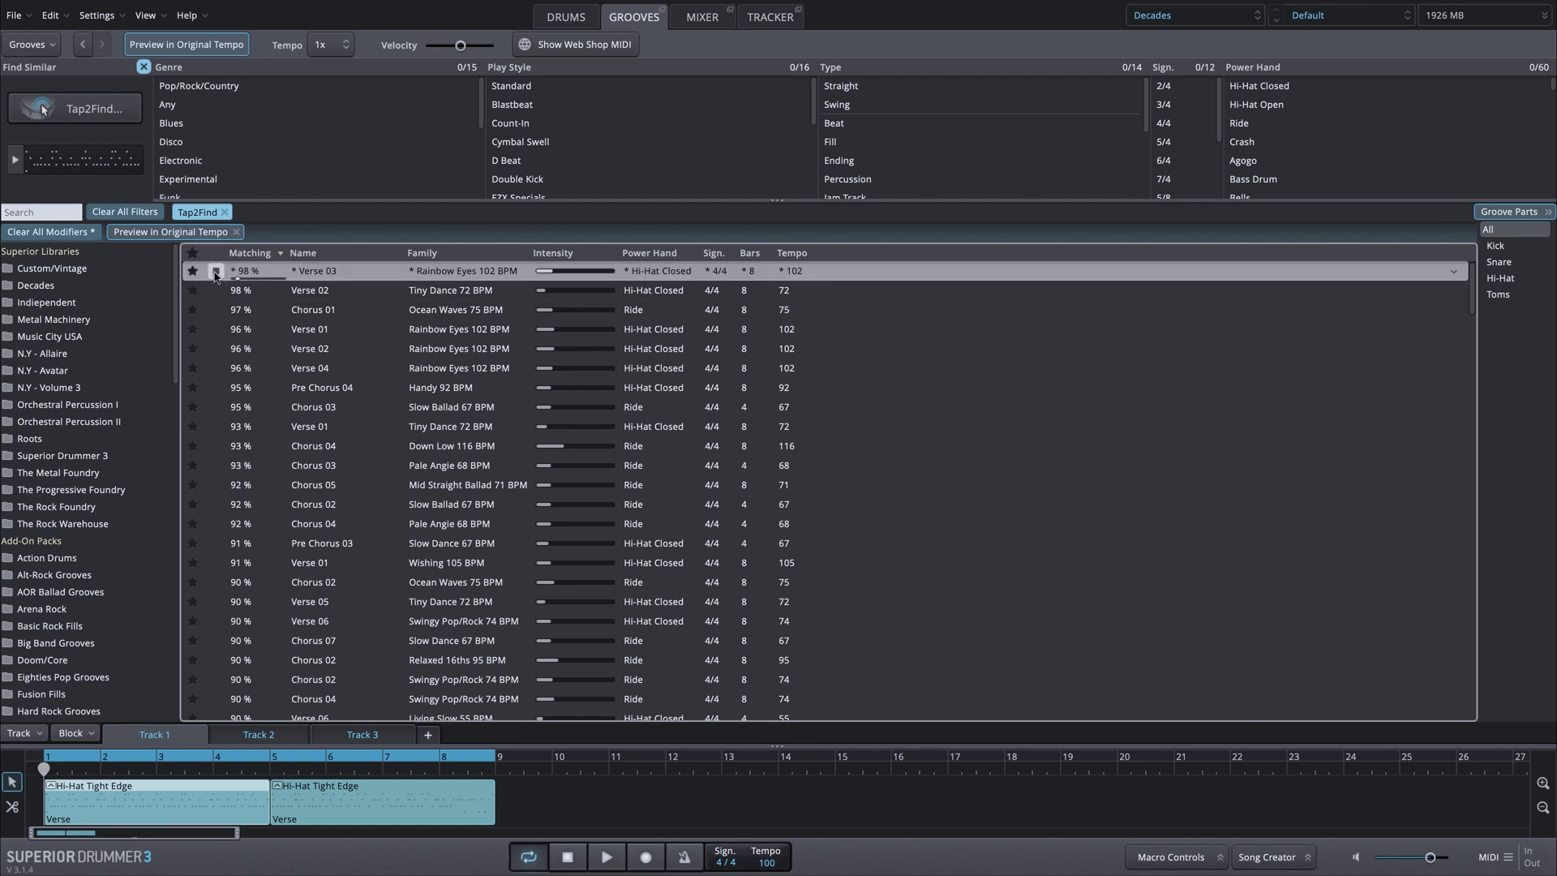
left_click(307, 356)
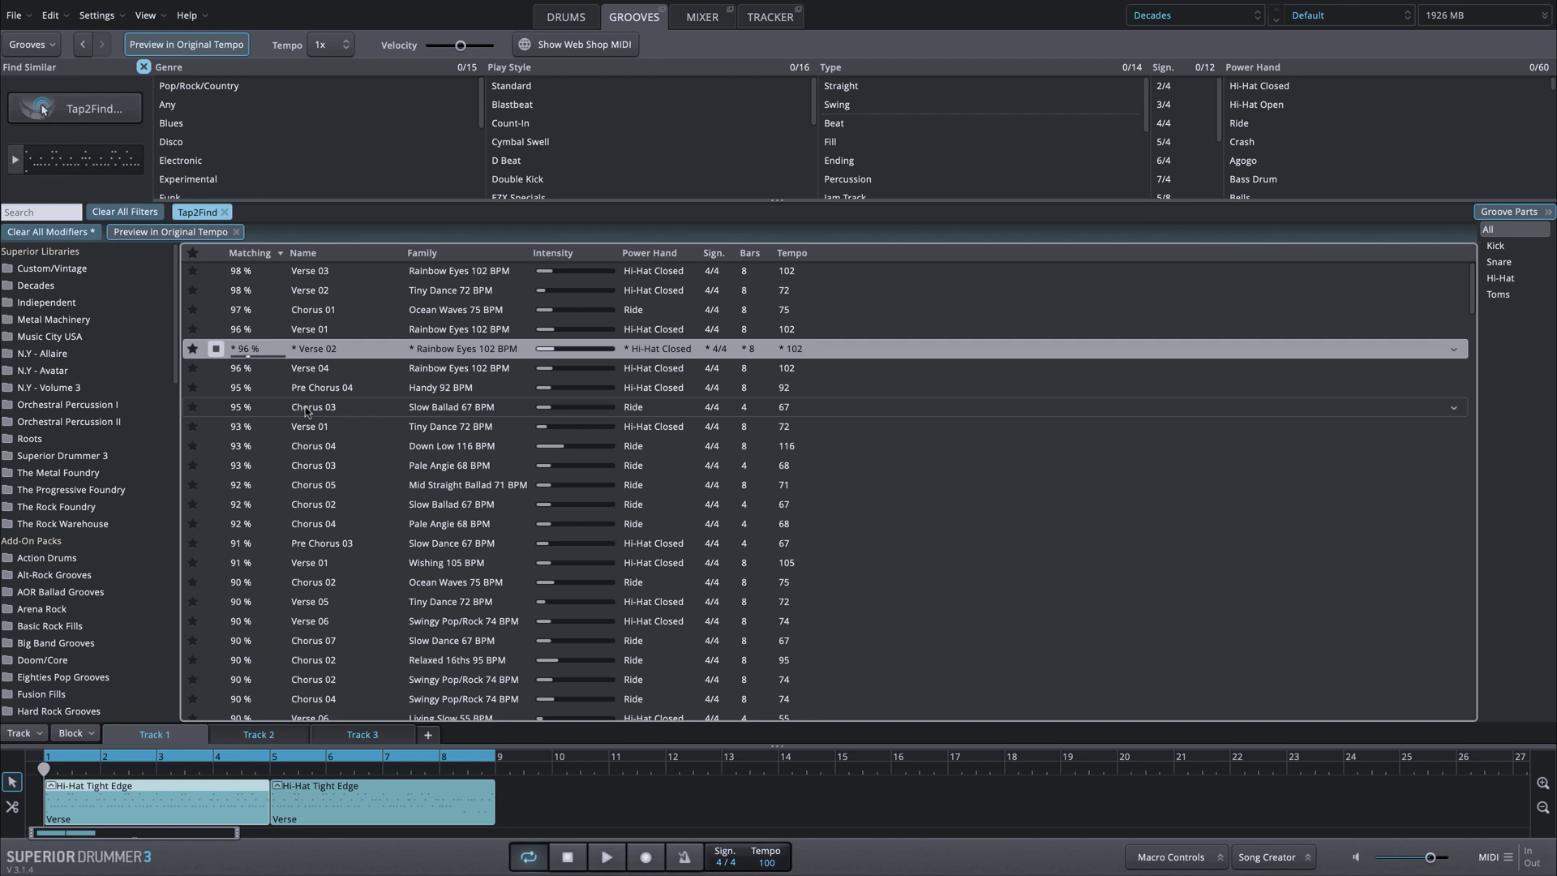
left_click(308, 392)
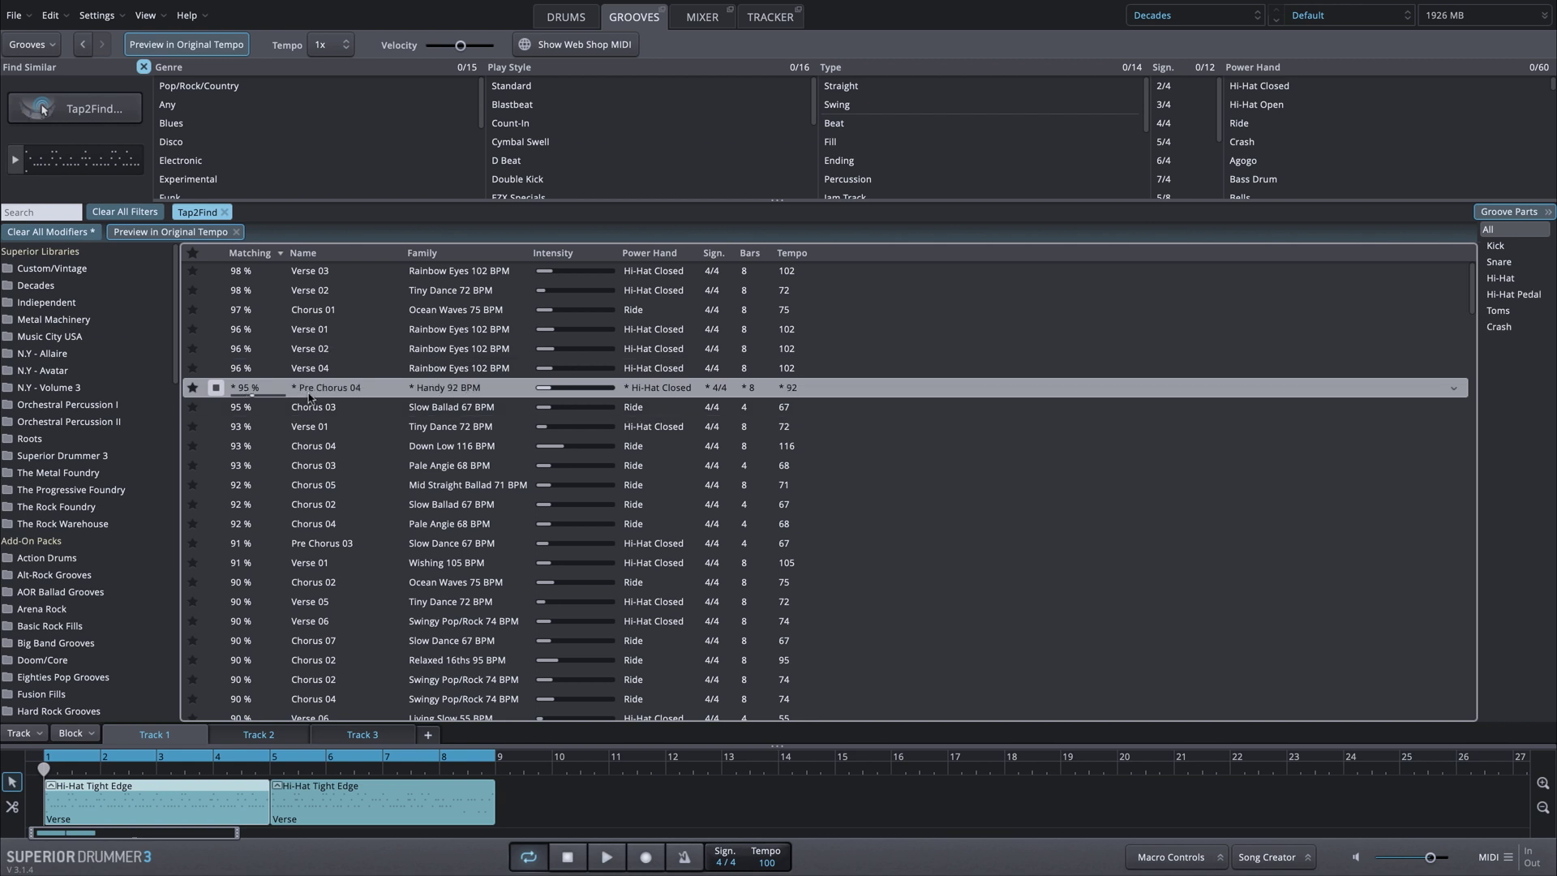
left_click(312, 447)
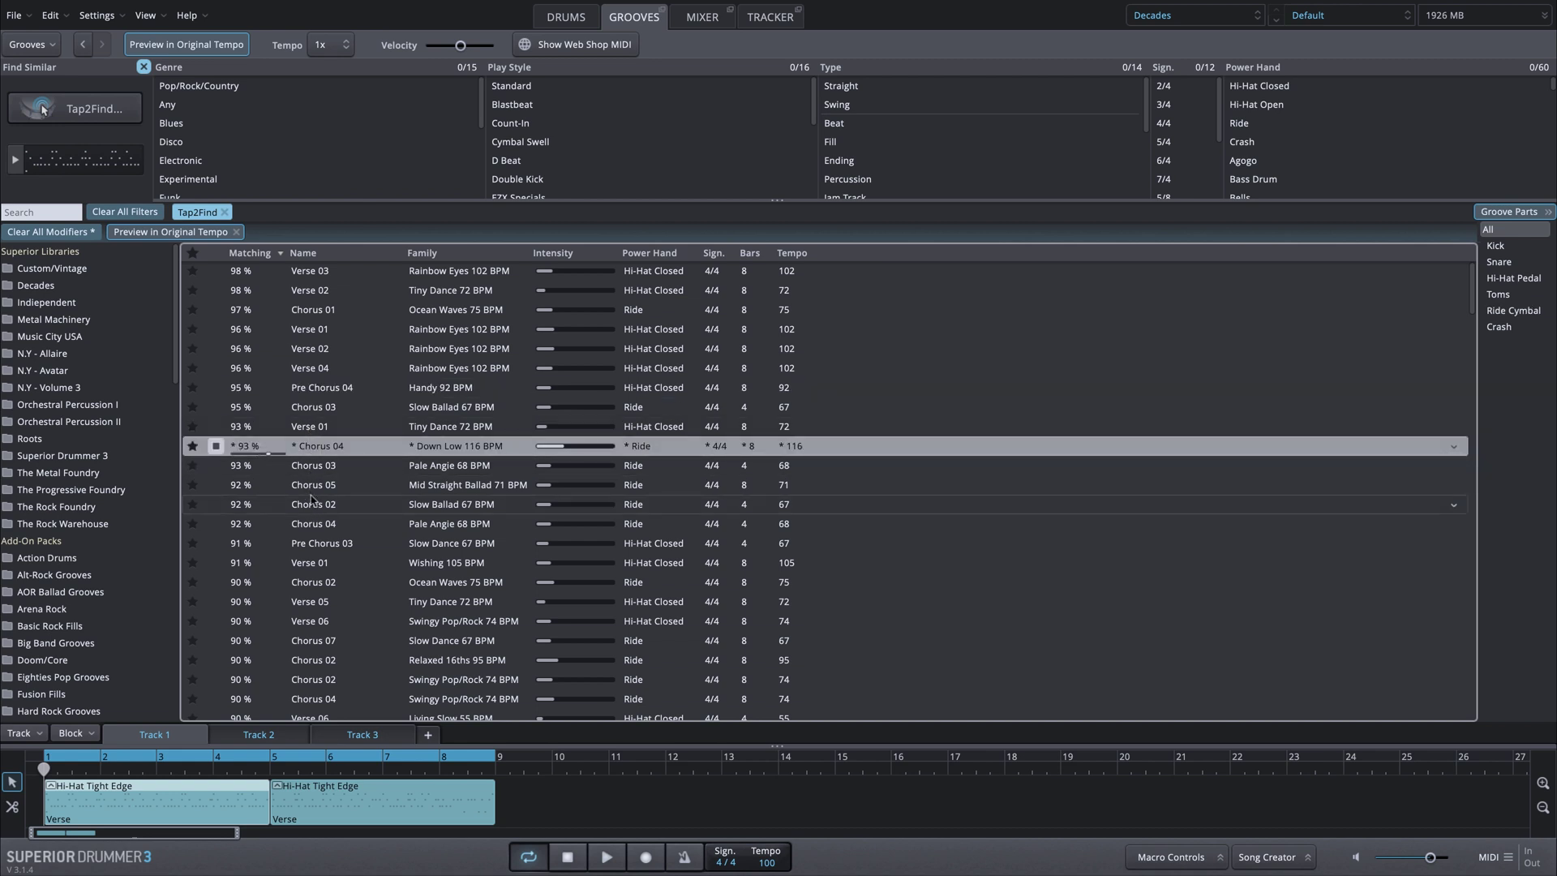
left_click(312, 489)
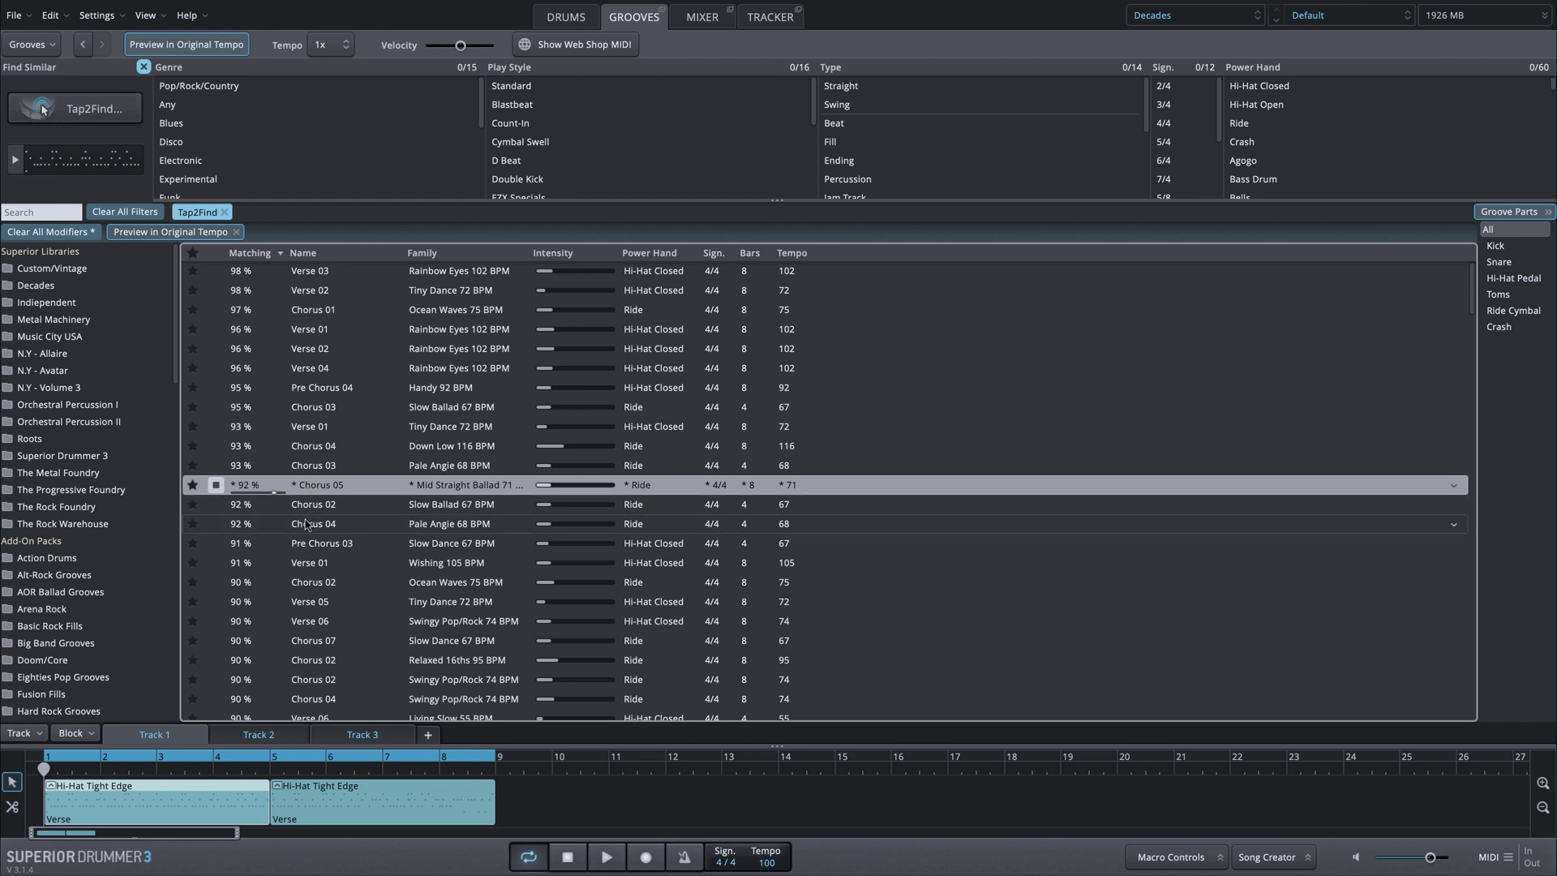
left_click(307, 567)
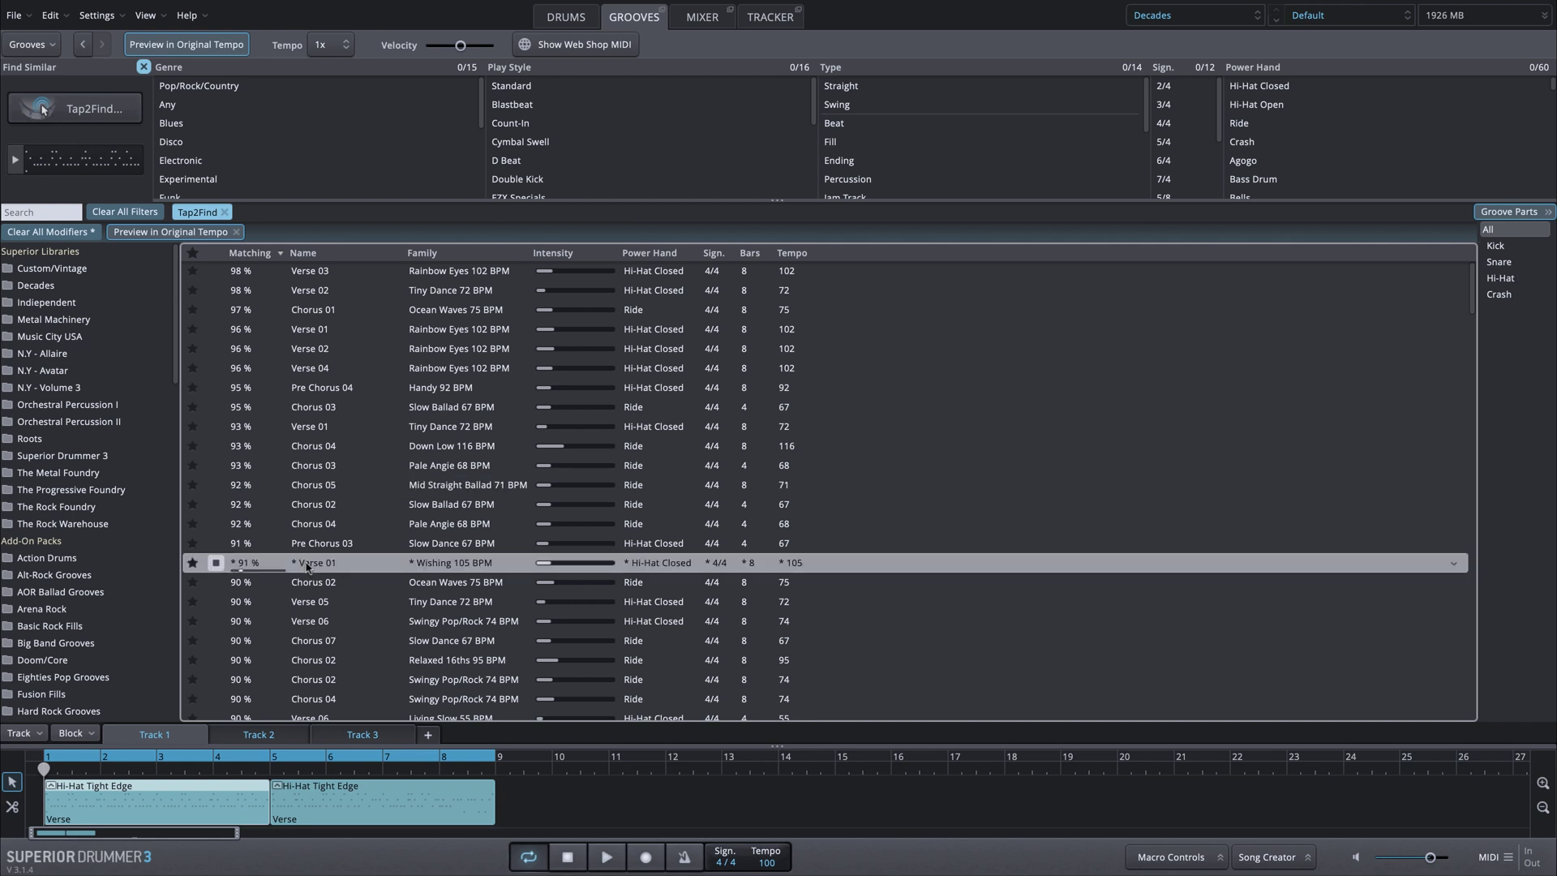
Turn off Preview in Original Tempo, audition Chorus 02 and Verse 06, then replay the Tap2Find pattern.
left_click_drag(308, 567, 94, 170)
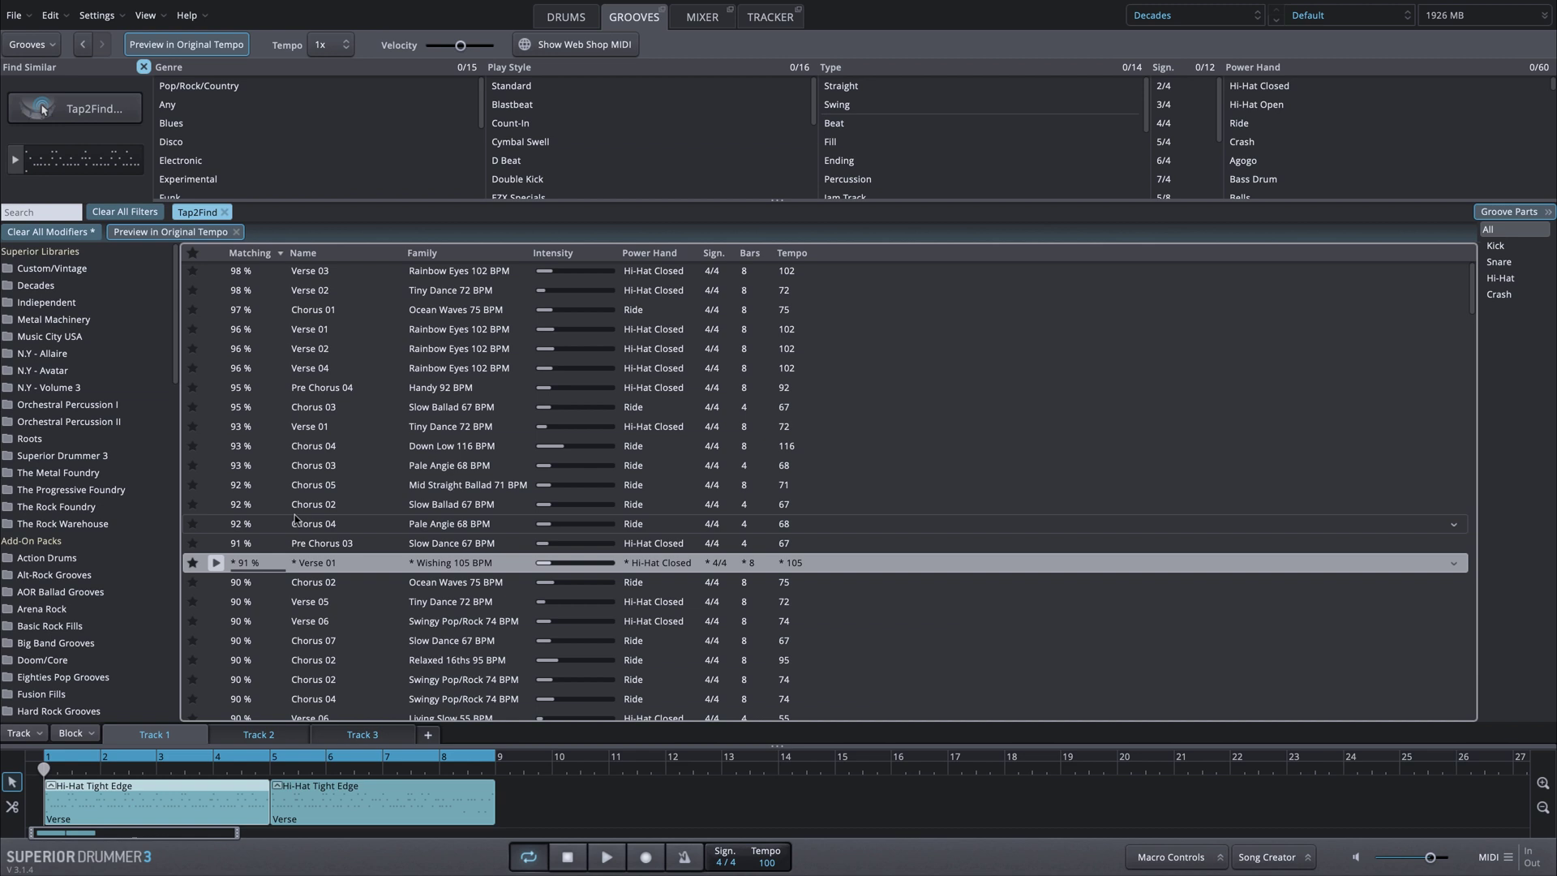
left_click(216, 51)
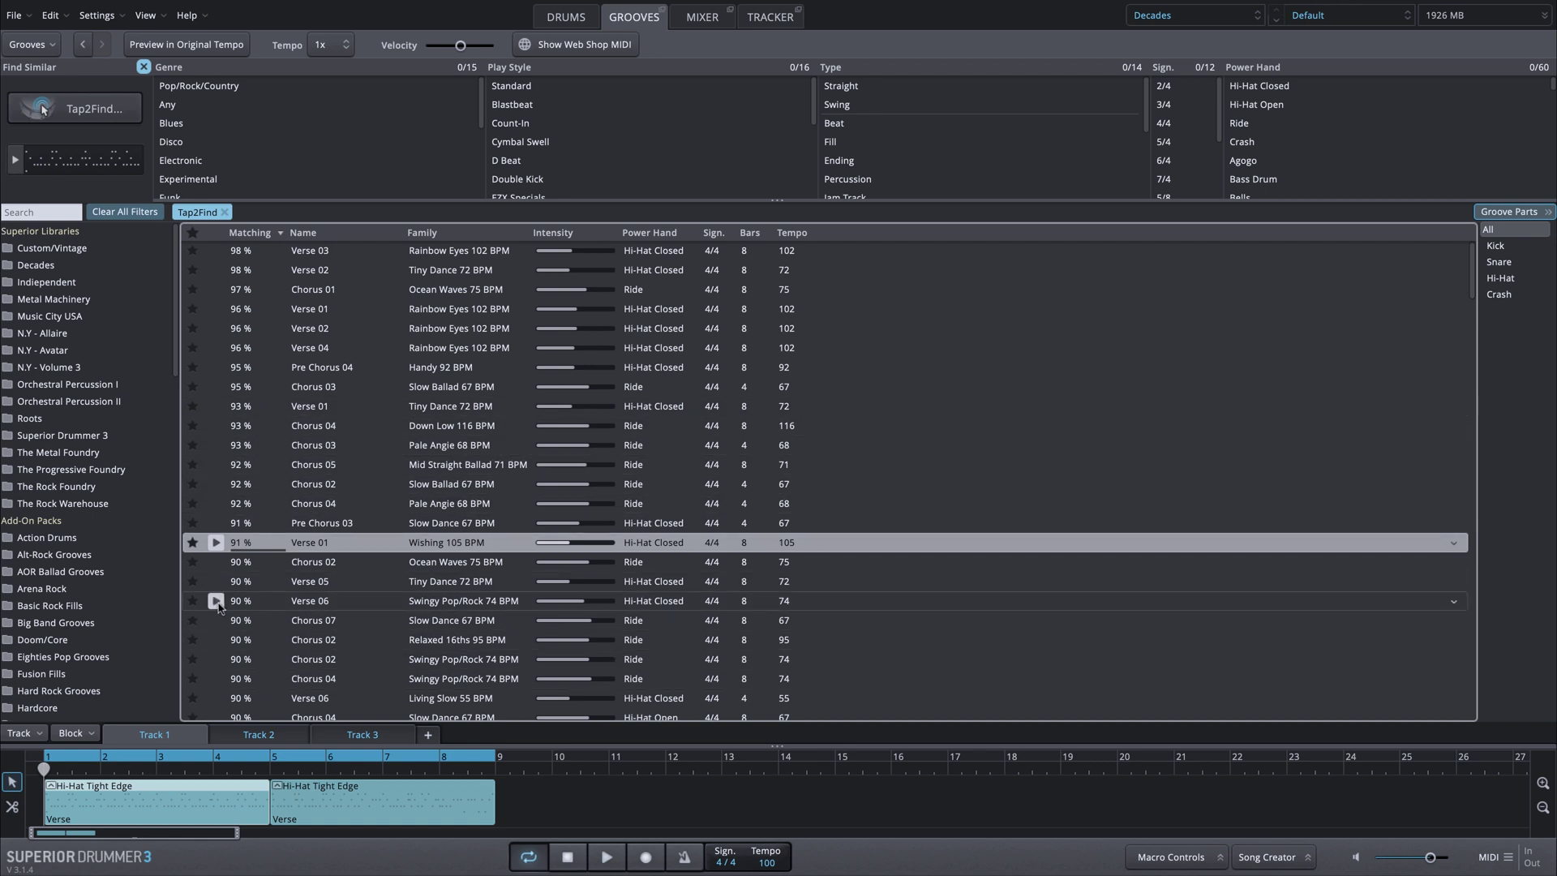
left_click(216, 639)
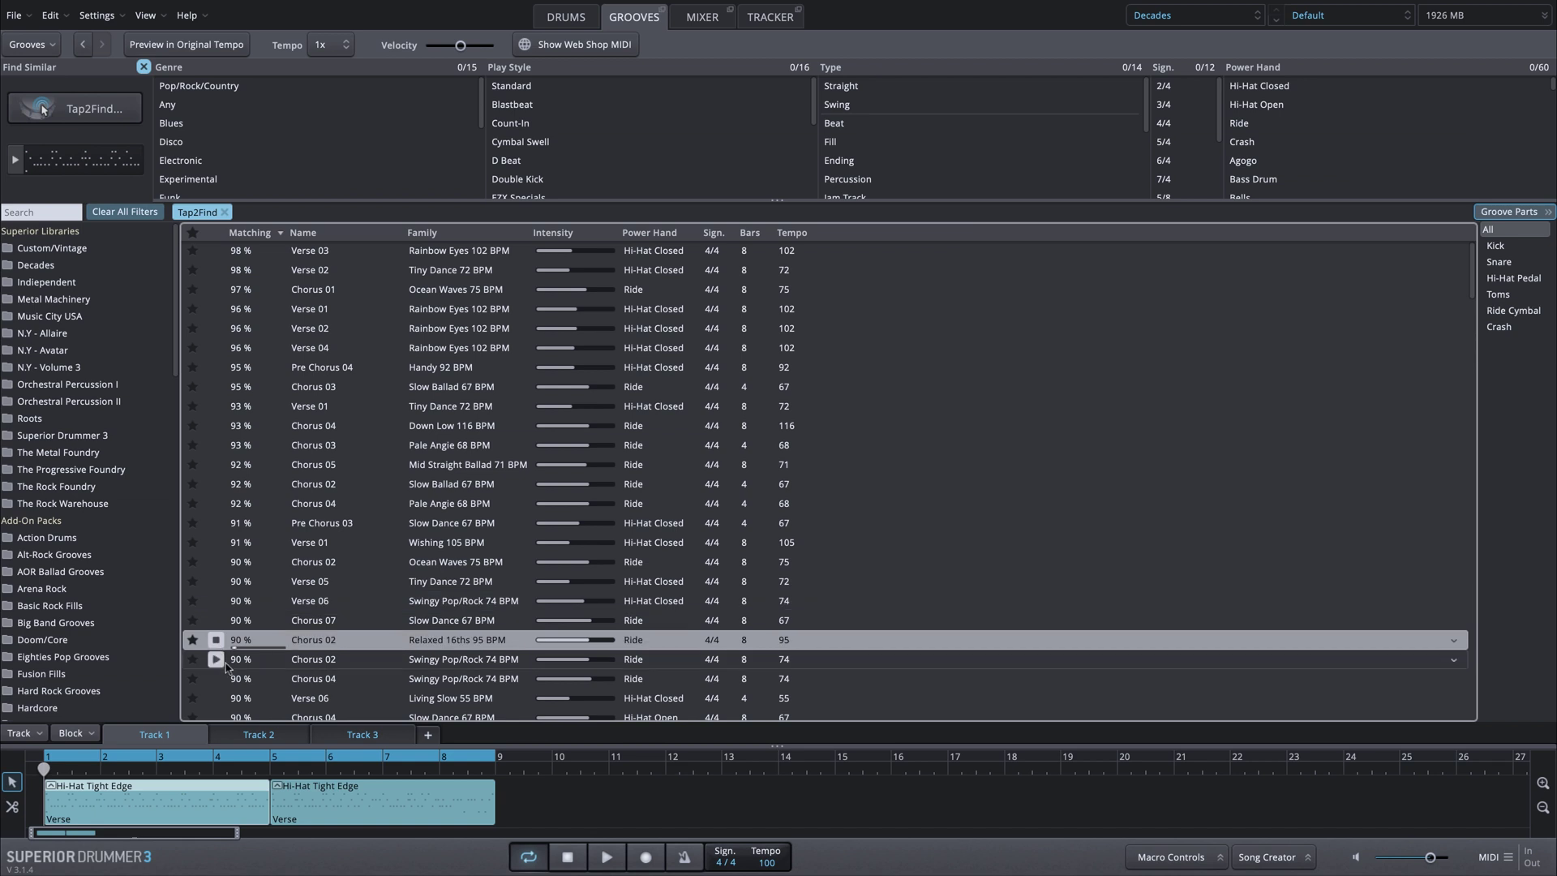
left_click(311, 702)
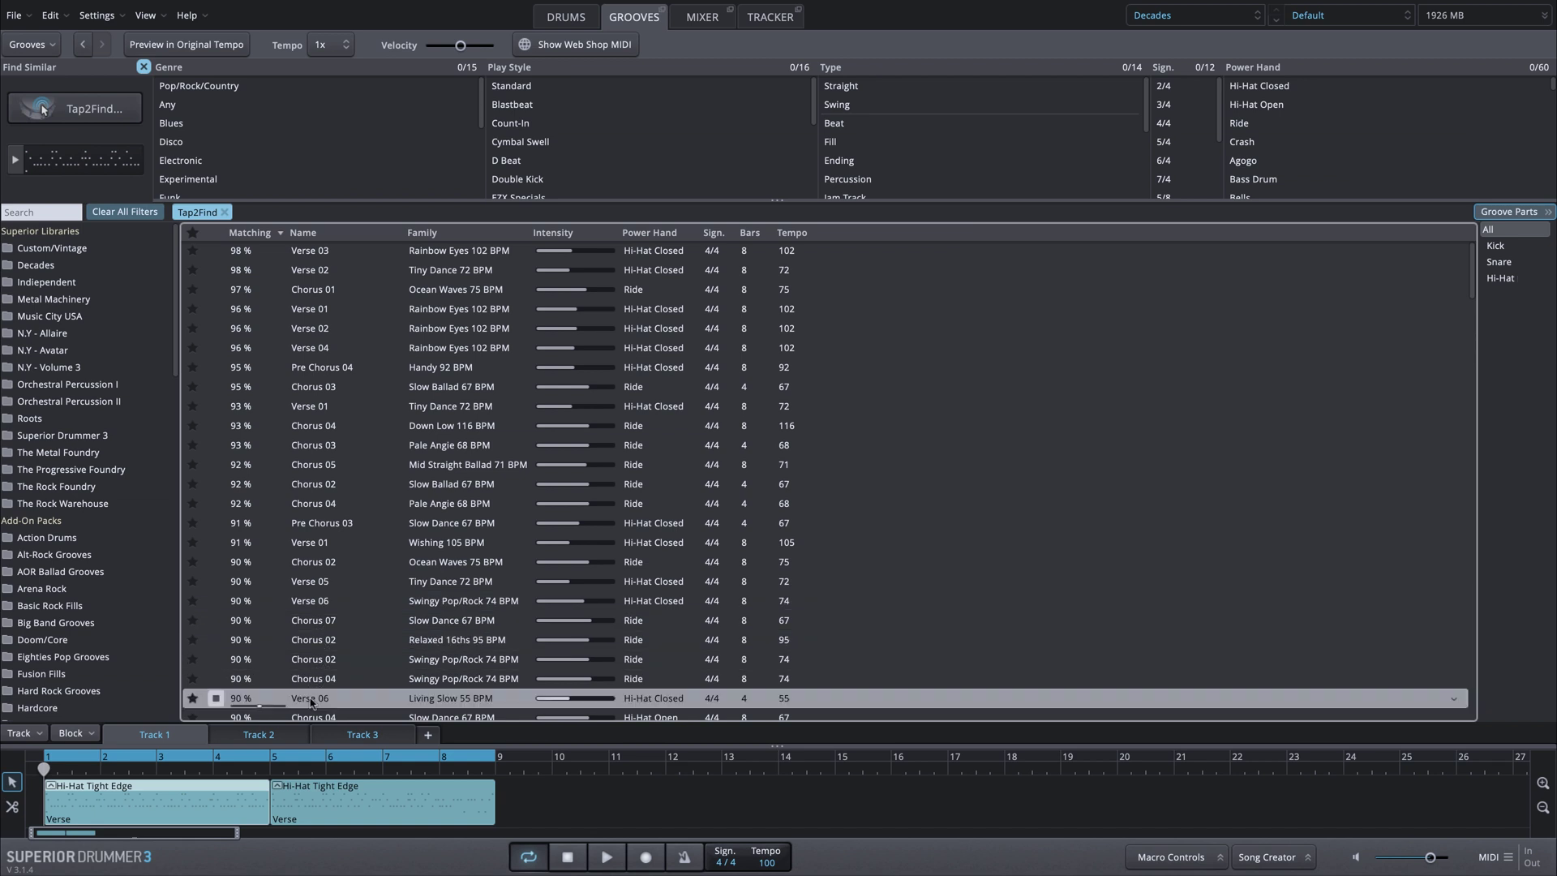
left_click(216, 699)
left_click(19, 165)
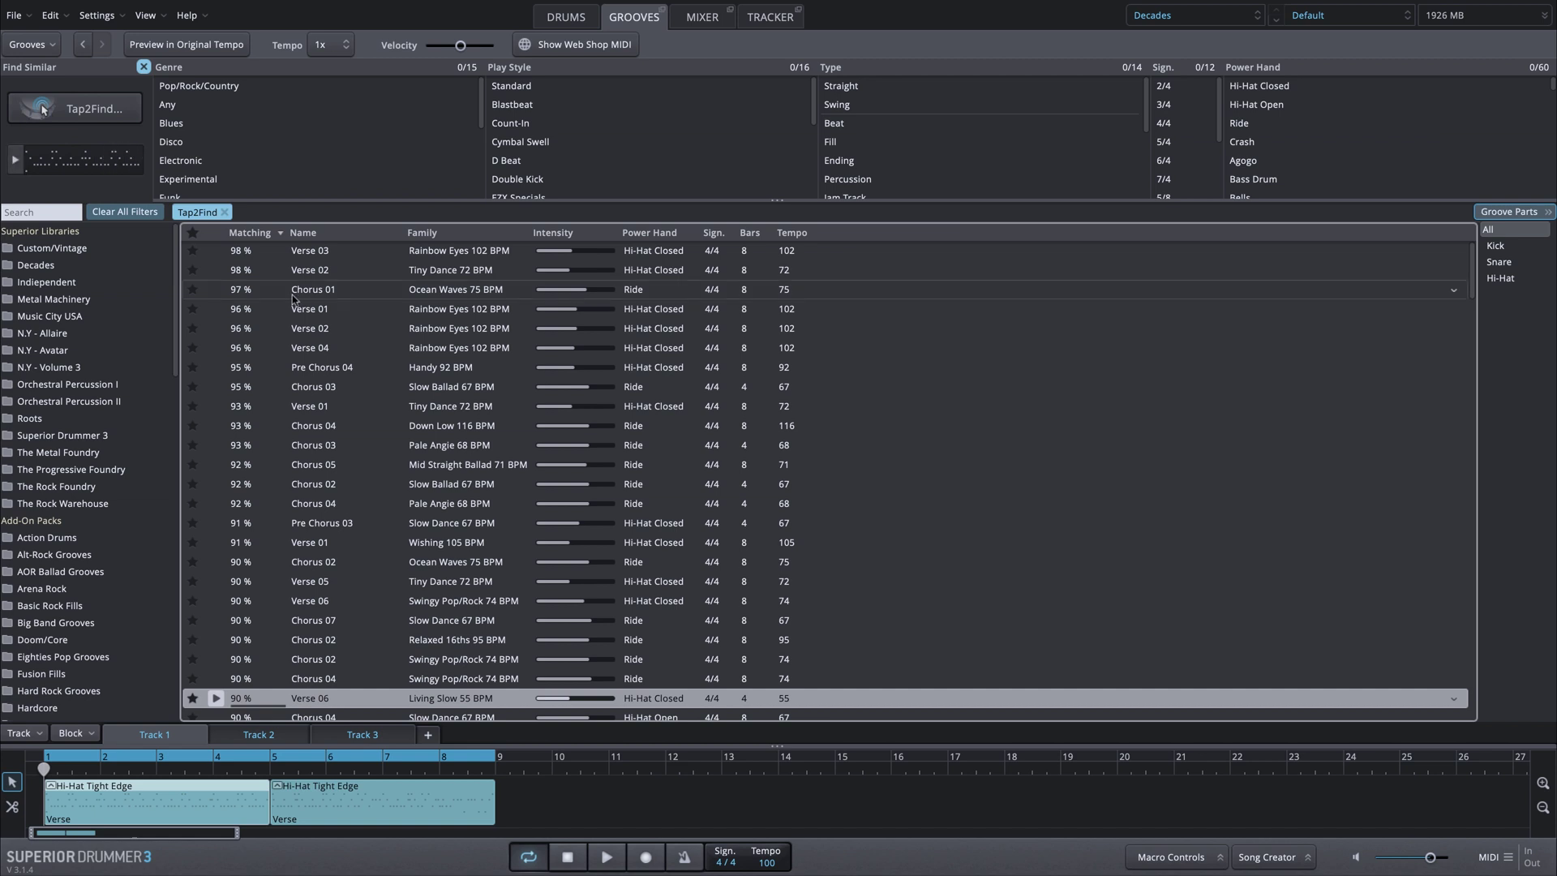
Narrow matches to Decades Sticks Pop/Rock Swing 4/4 Verse grooves and audition Verse 02.
left_click(53, 268)
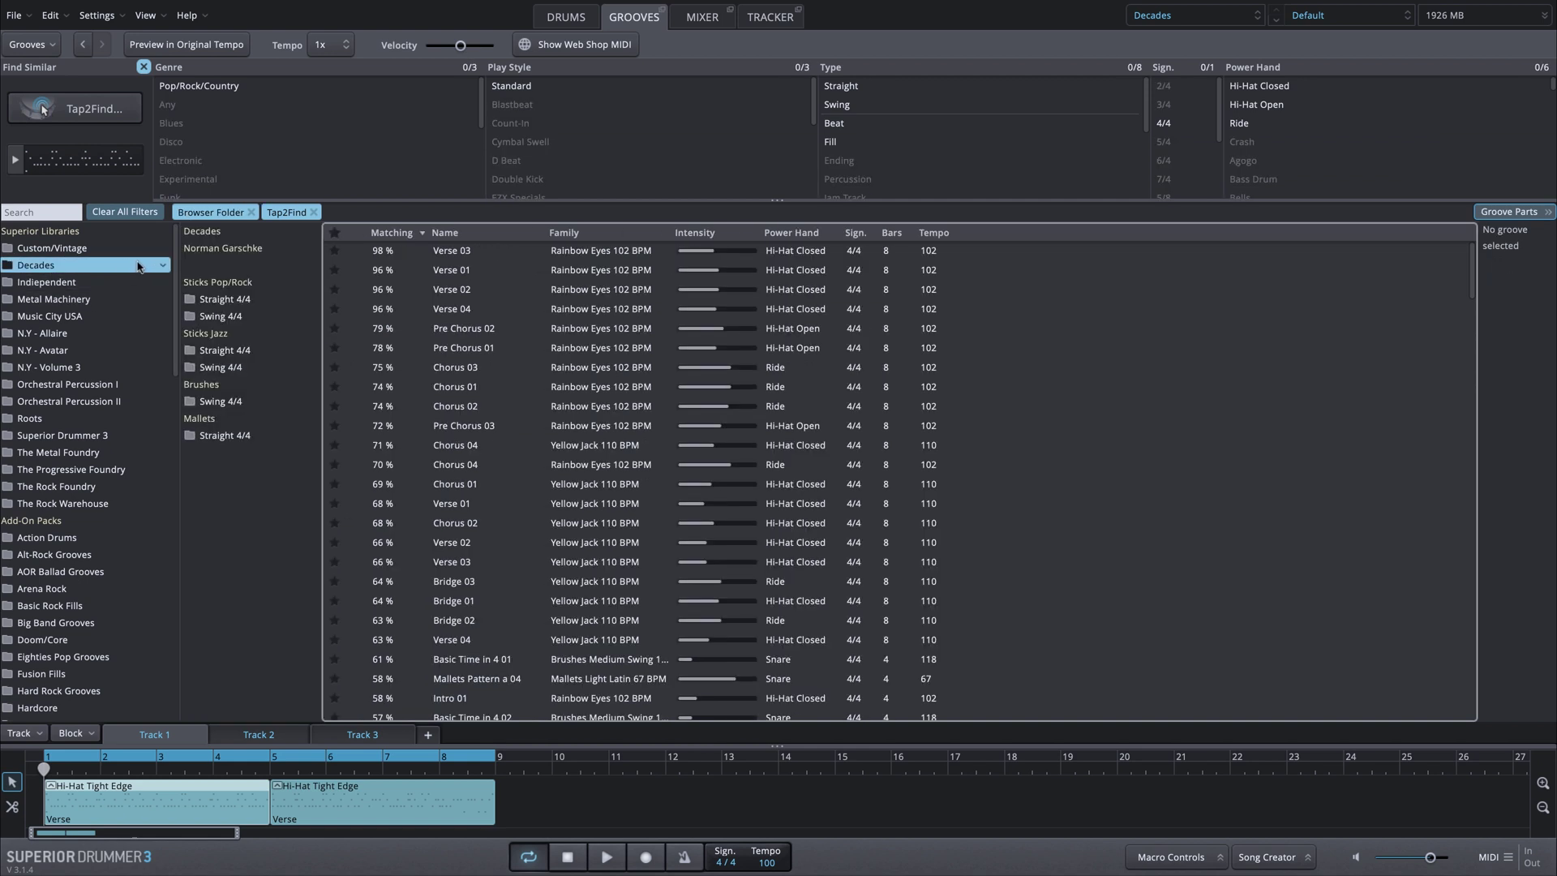
left_click(275, 317)
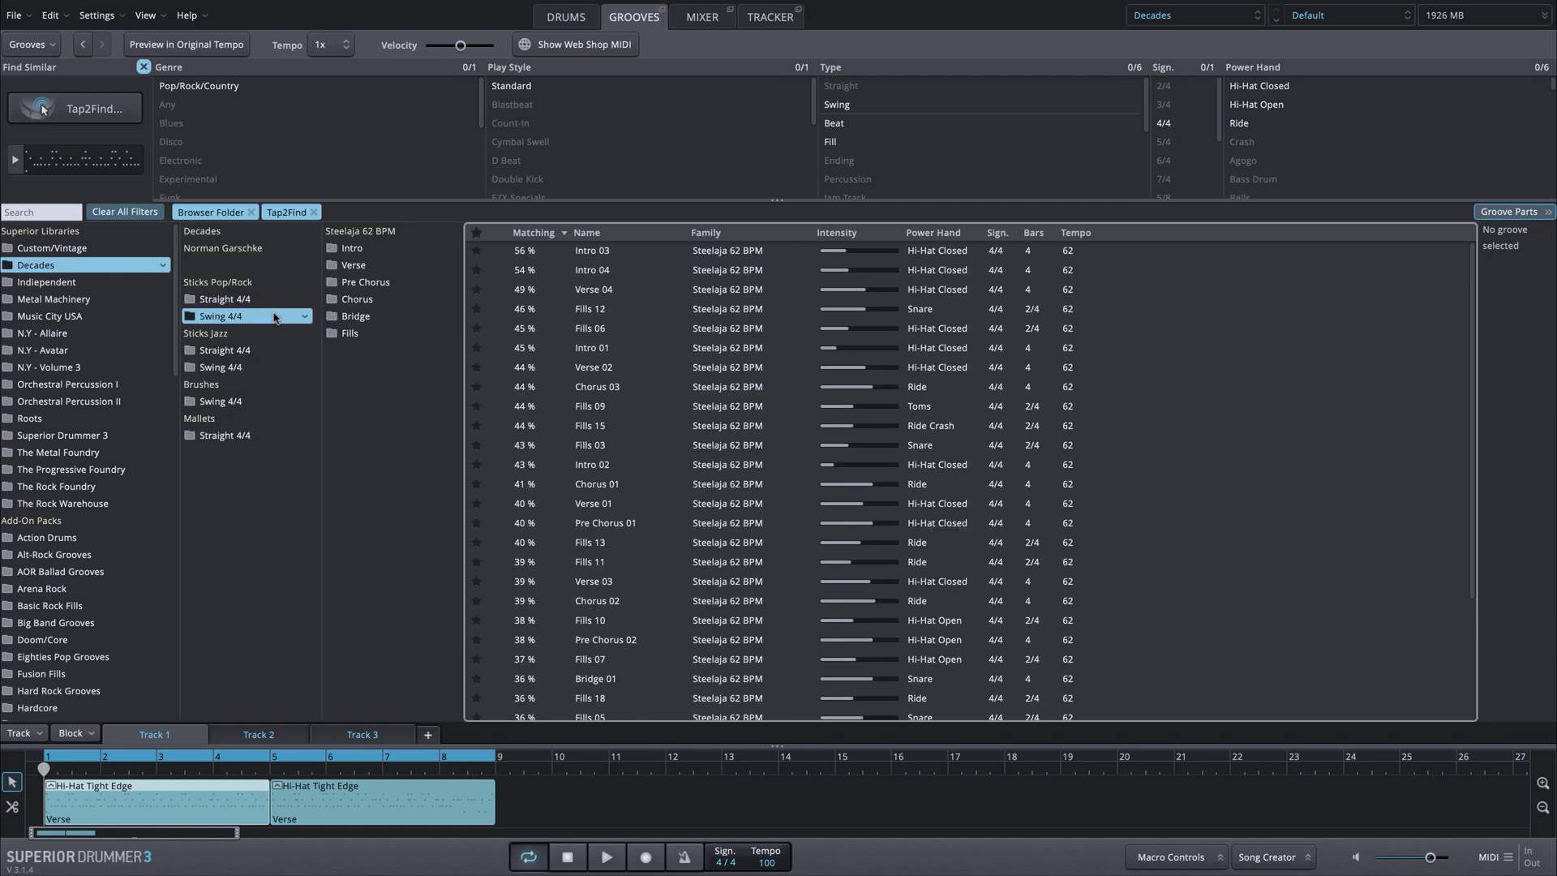
left_click(357, 265)
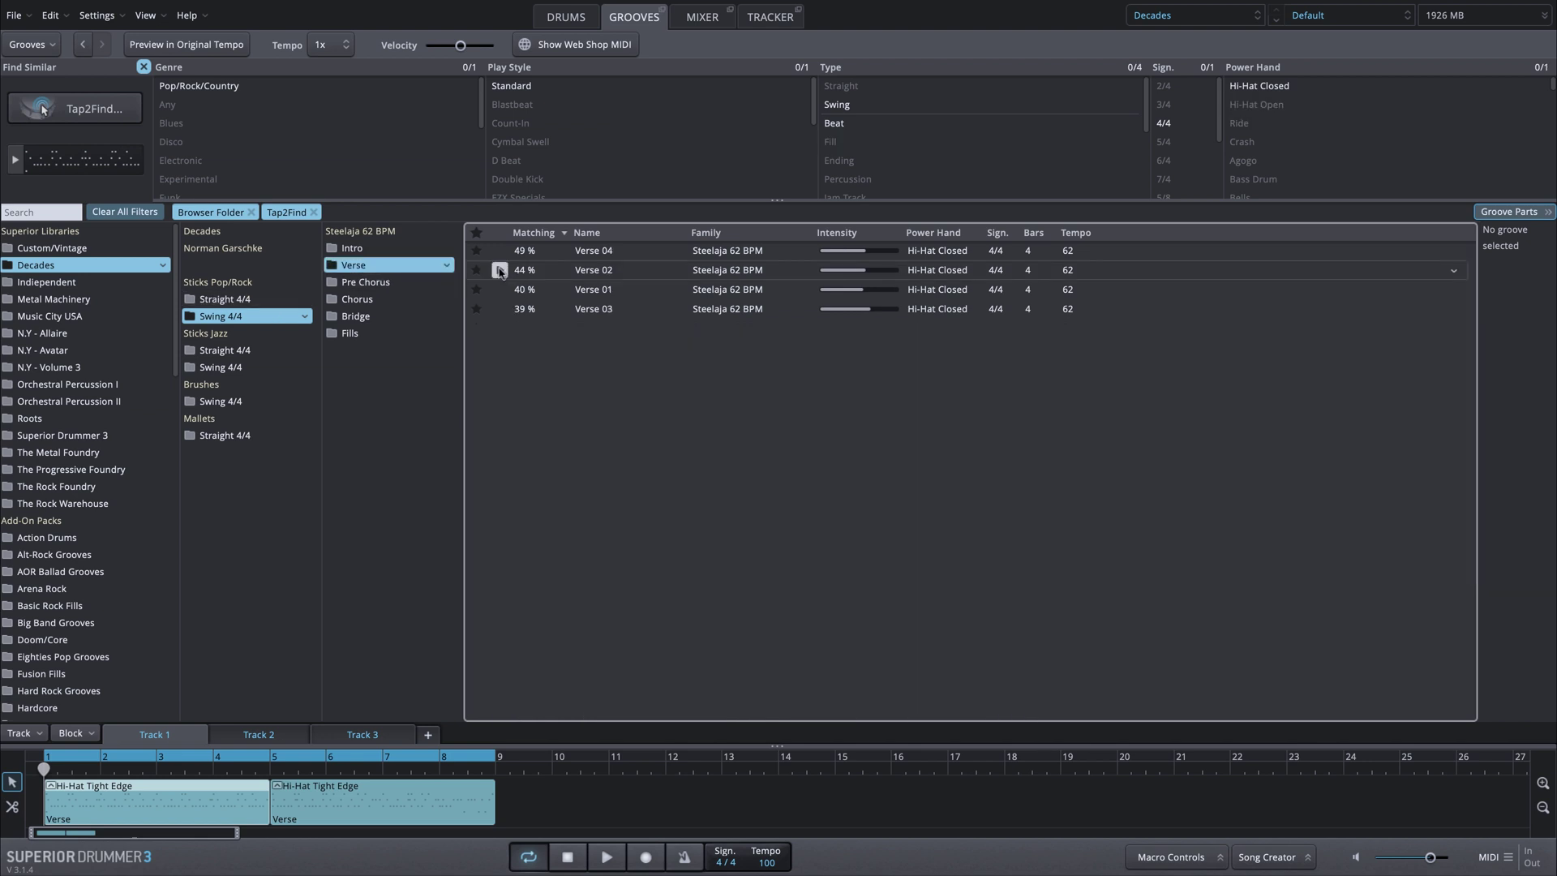
left_click(500, 270)
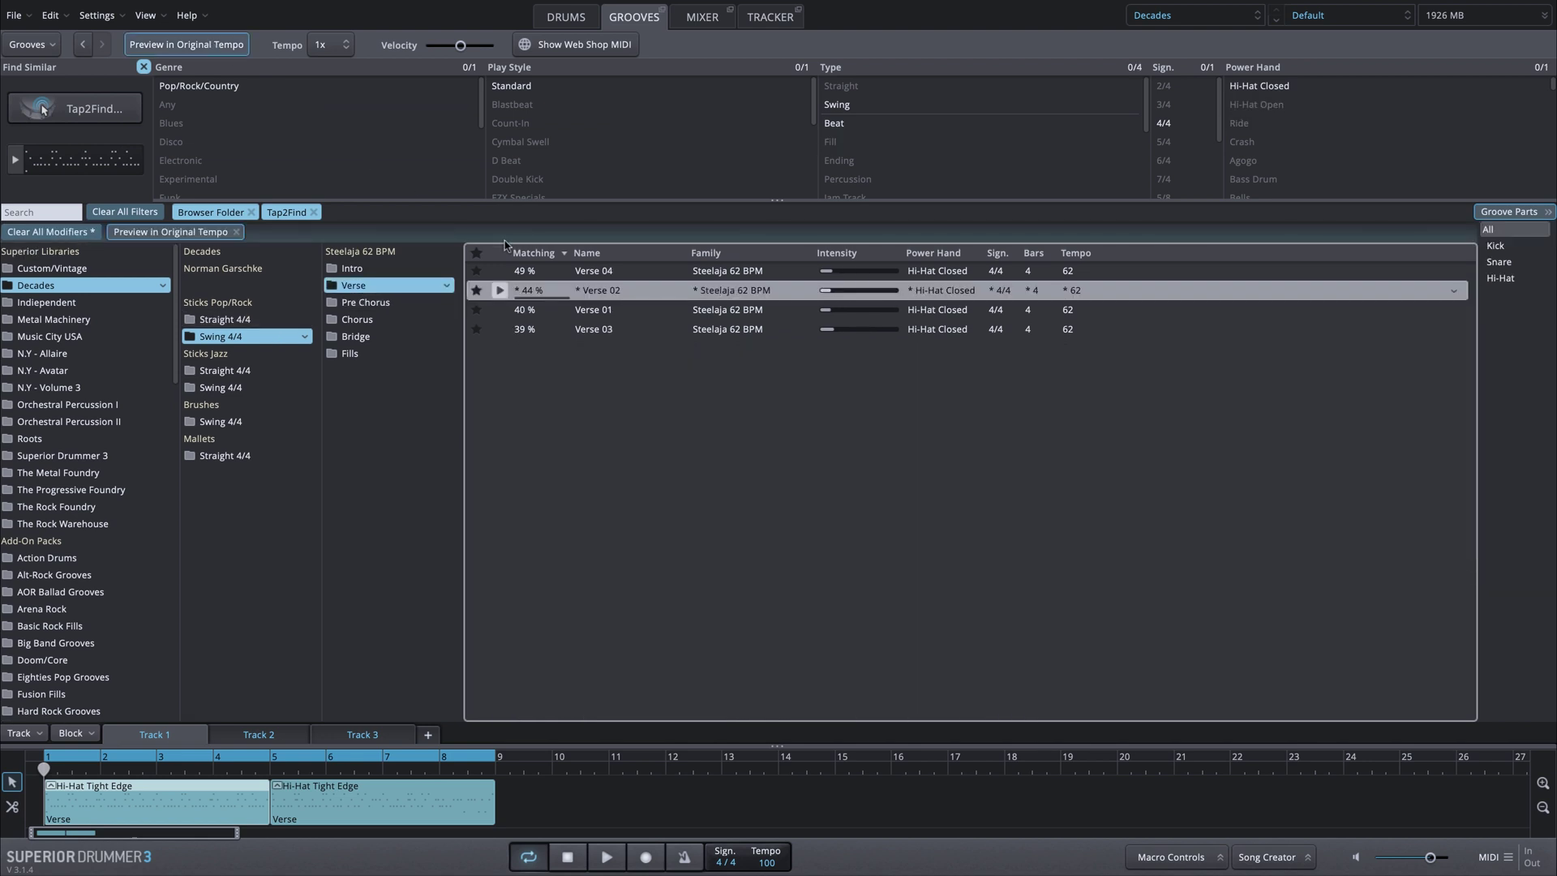
left_click(500, 291)
Use Verse 02 as the Tap2Find source and clear the Browser Folder filter.
left_click_drag(596, 293, 90, 163)
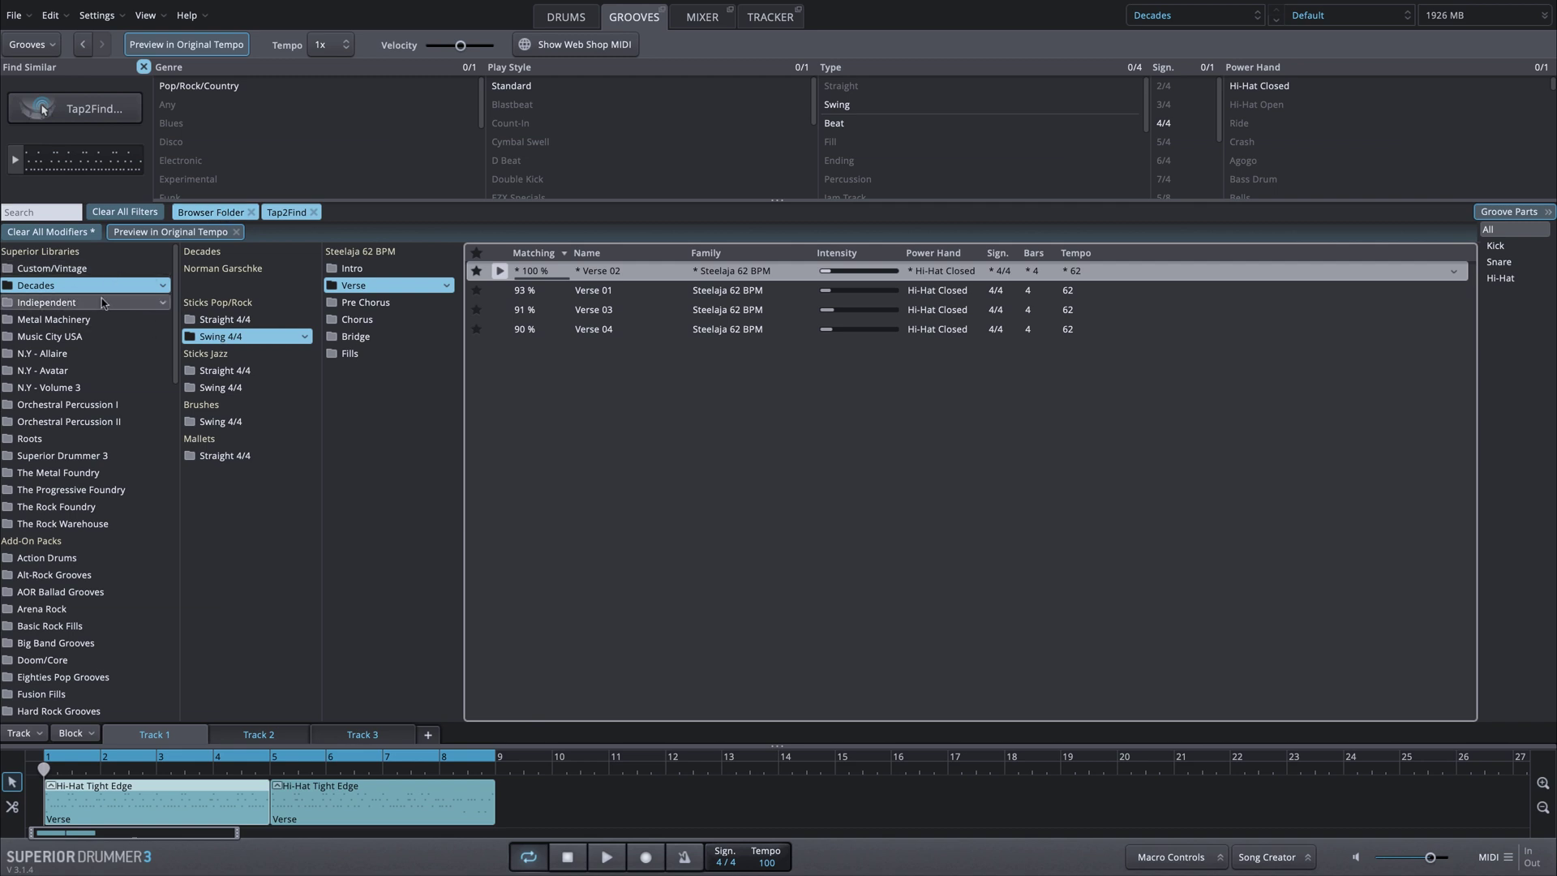
left_click(251, 213)
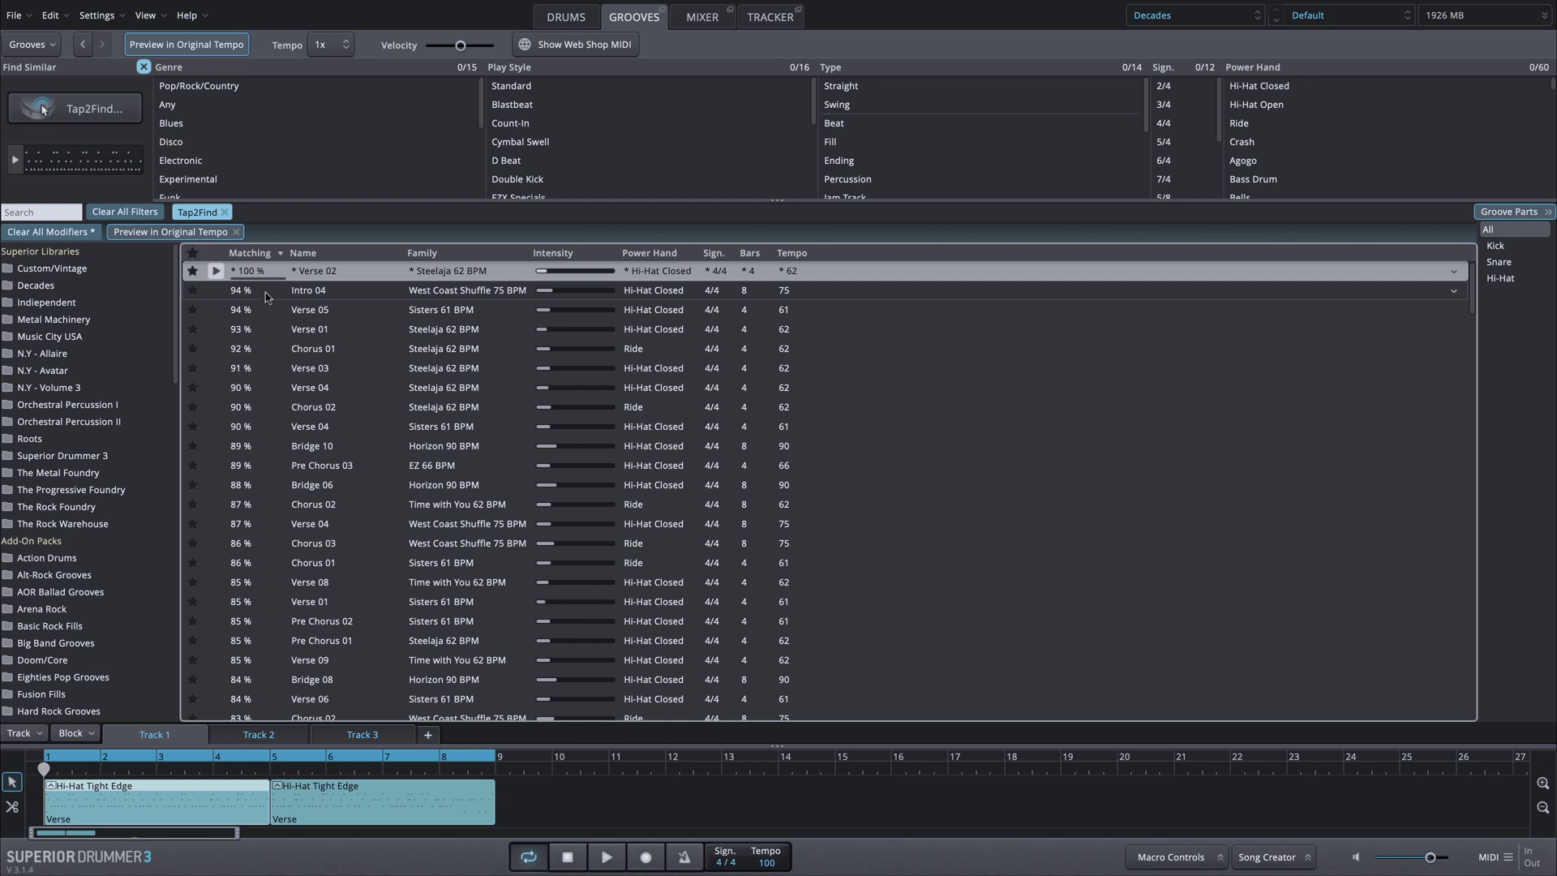
Audition Verse 02, Intro 04, Verse 05, Chorus 01 and the 87% Verse 04, then stop.
left_click(216, 311)
left_click(367, 292)
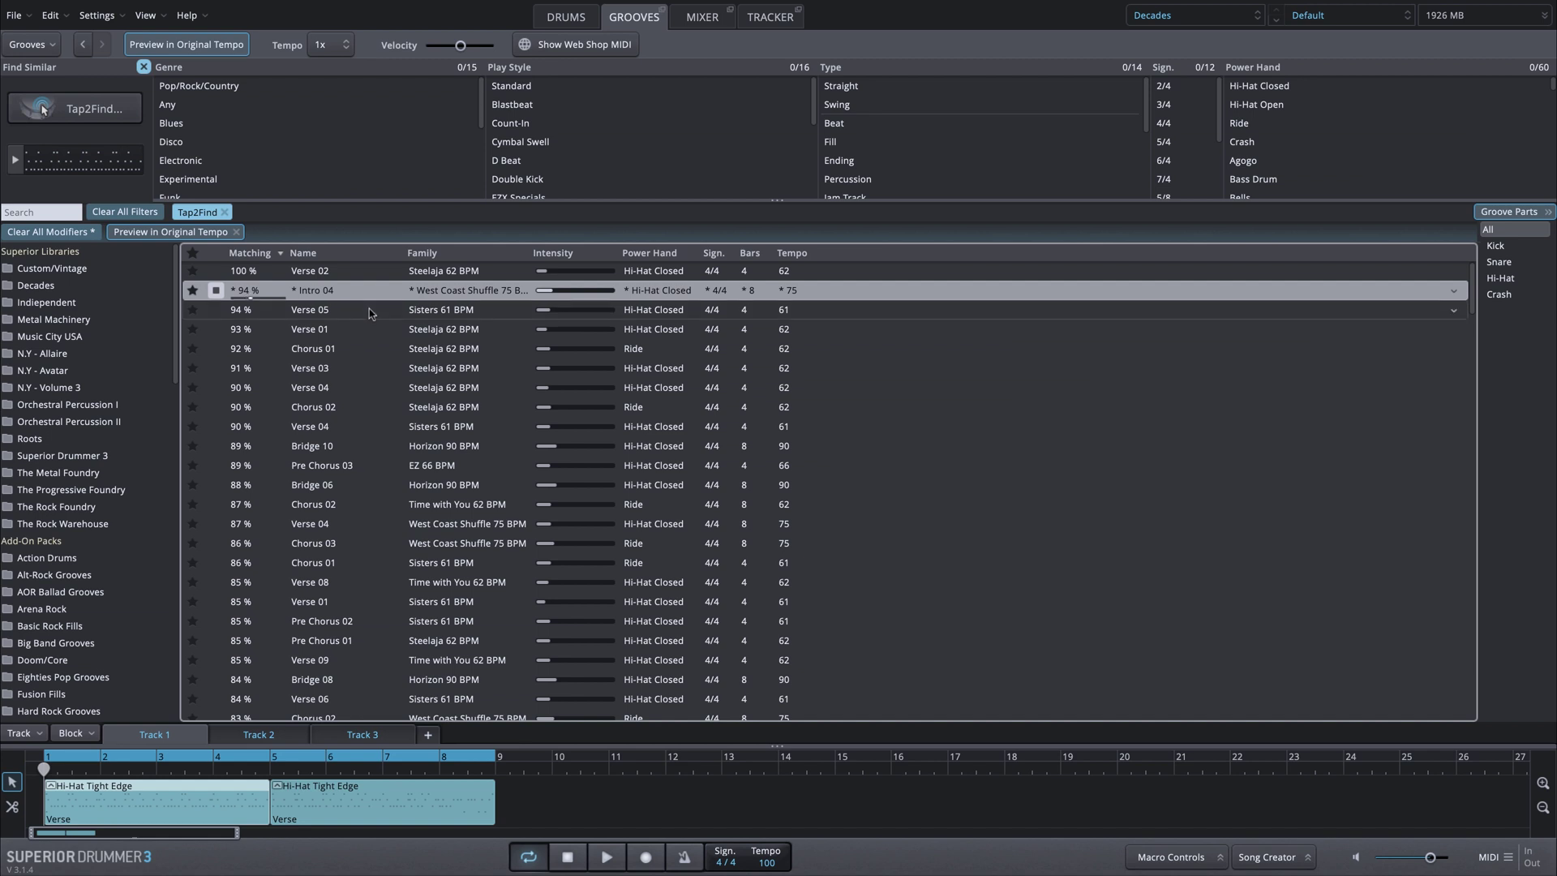
left_click(370, 311)
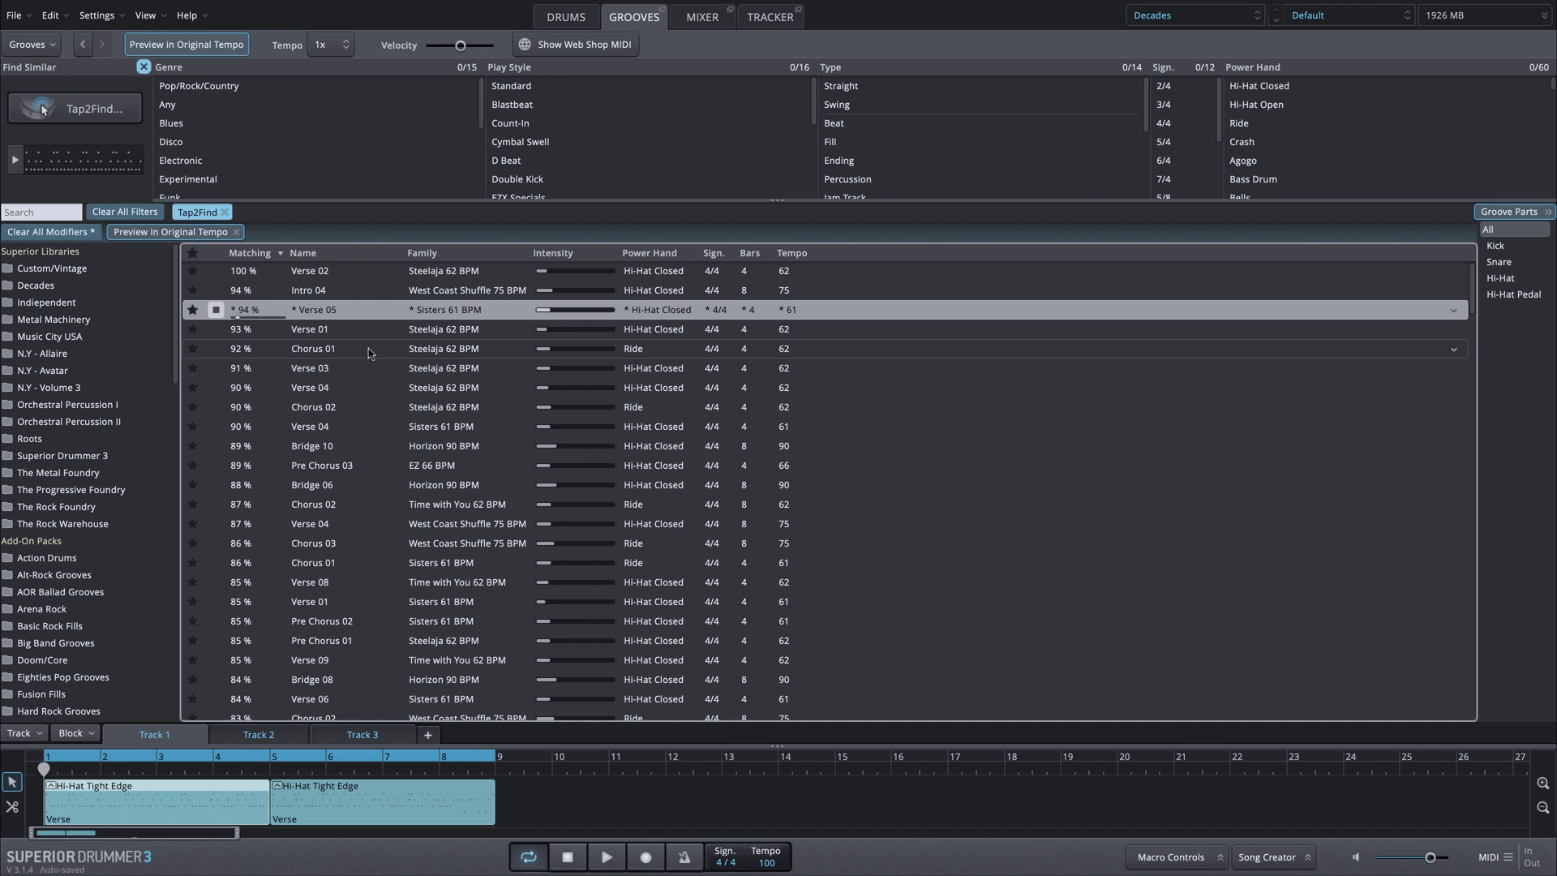
left_click(368, 348)
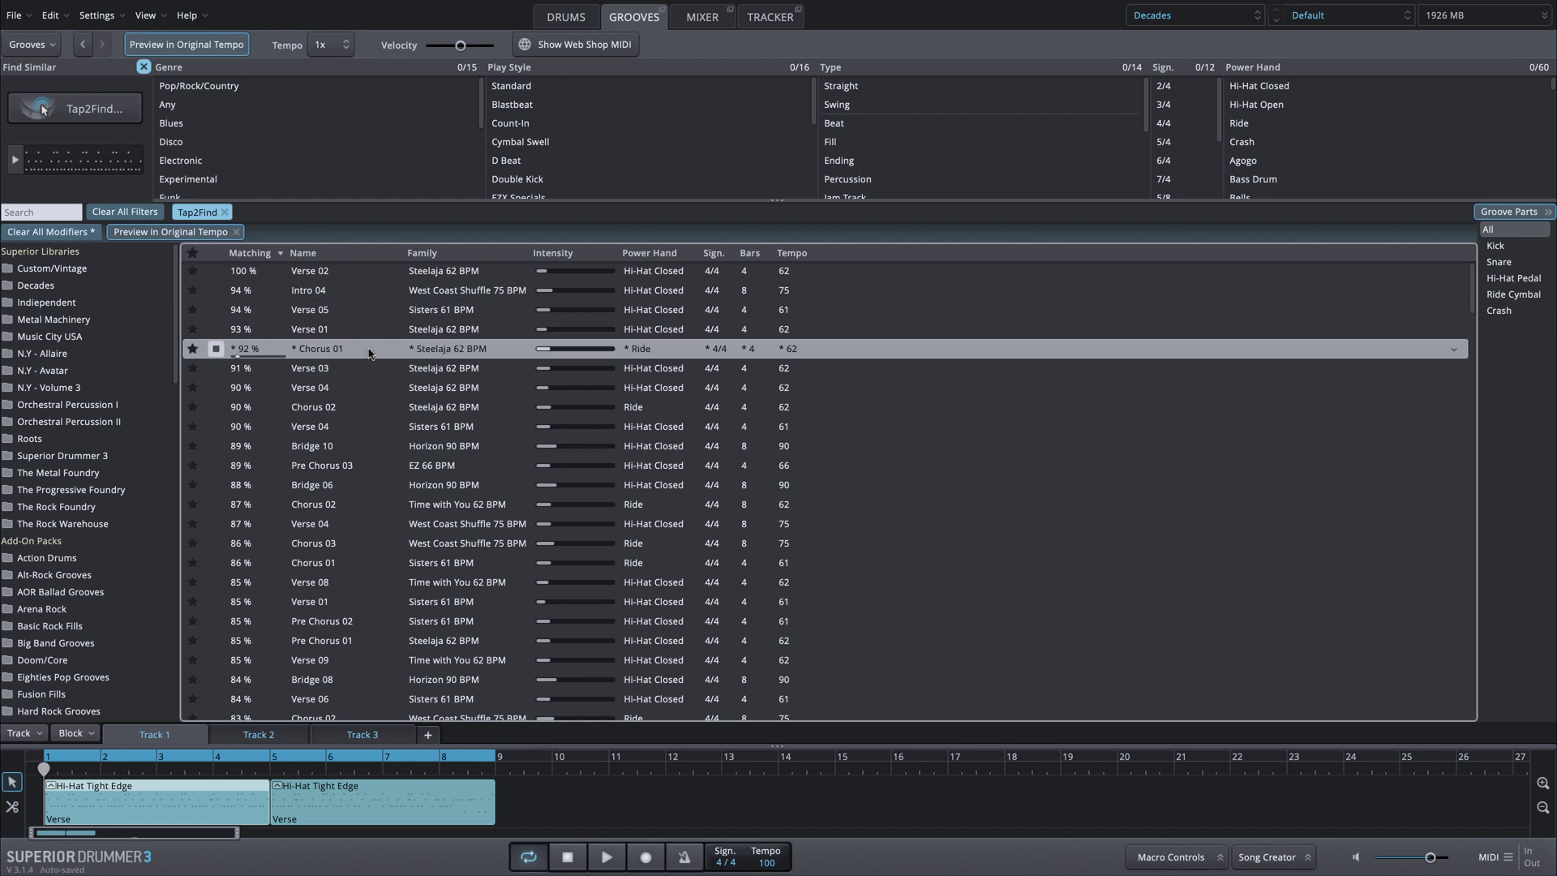
left_click(344, 526)
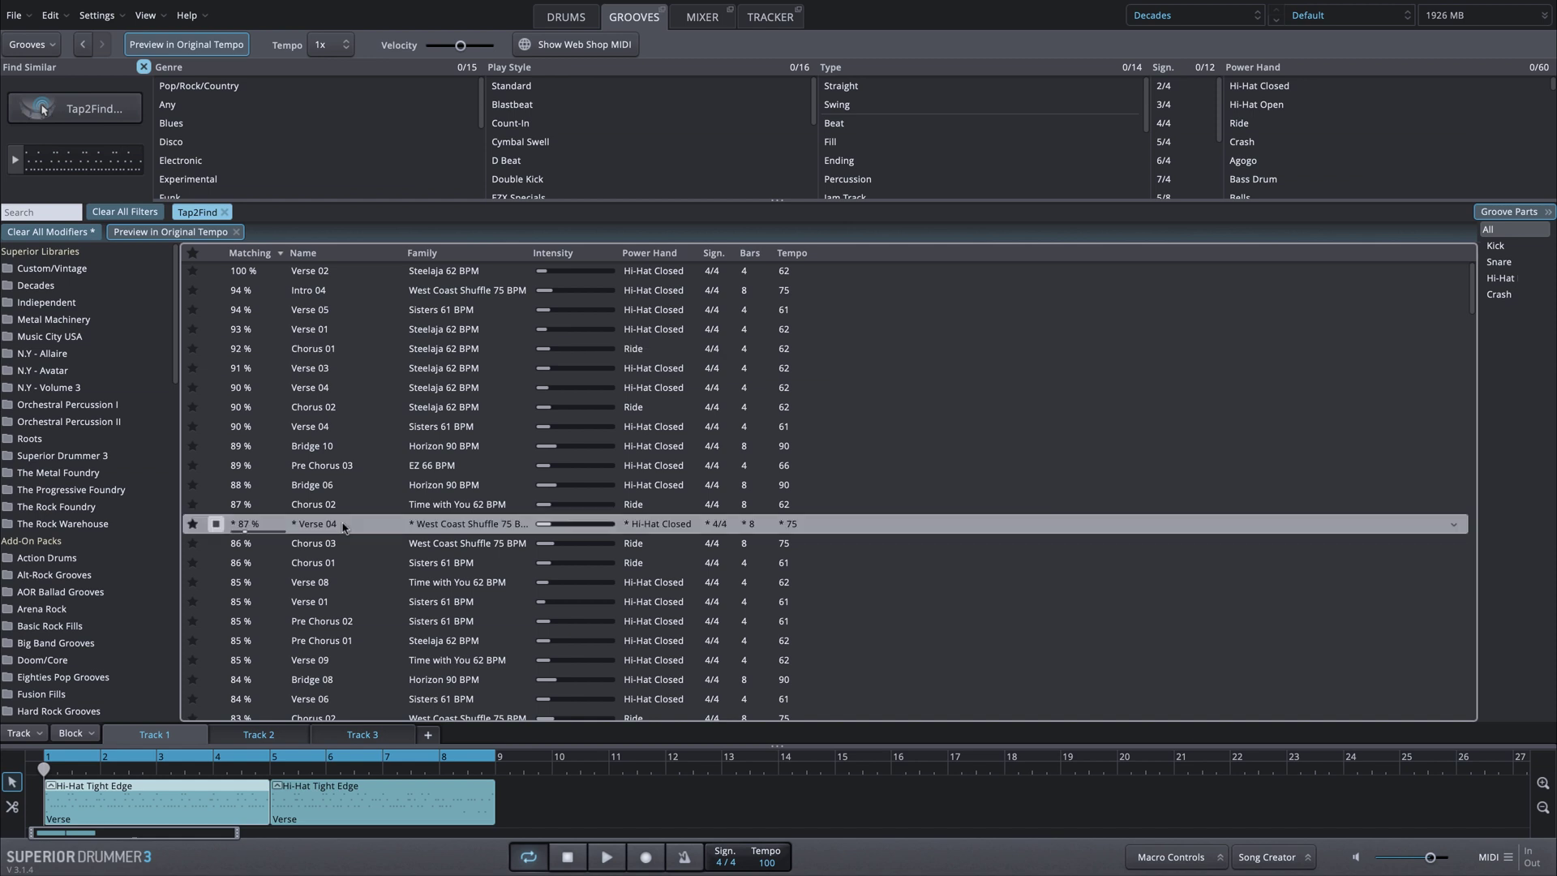
left_click(217, 526)
Turn off original-tempo previews and set the song tempo to 77.
left_click(225, 47)
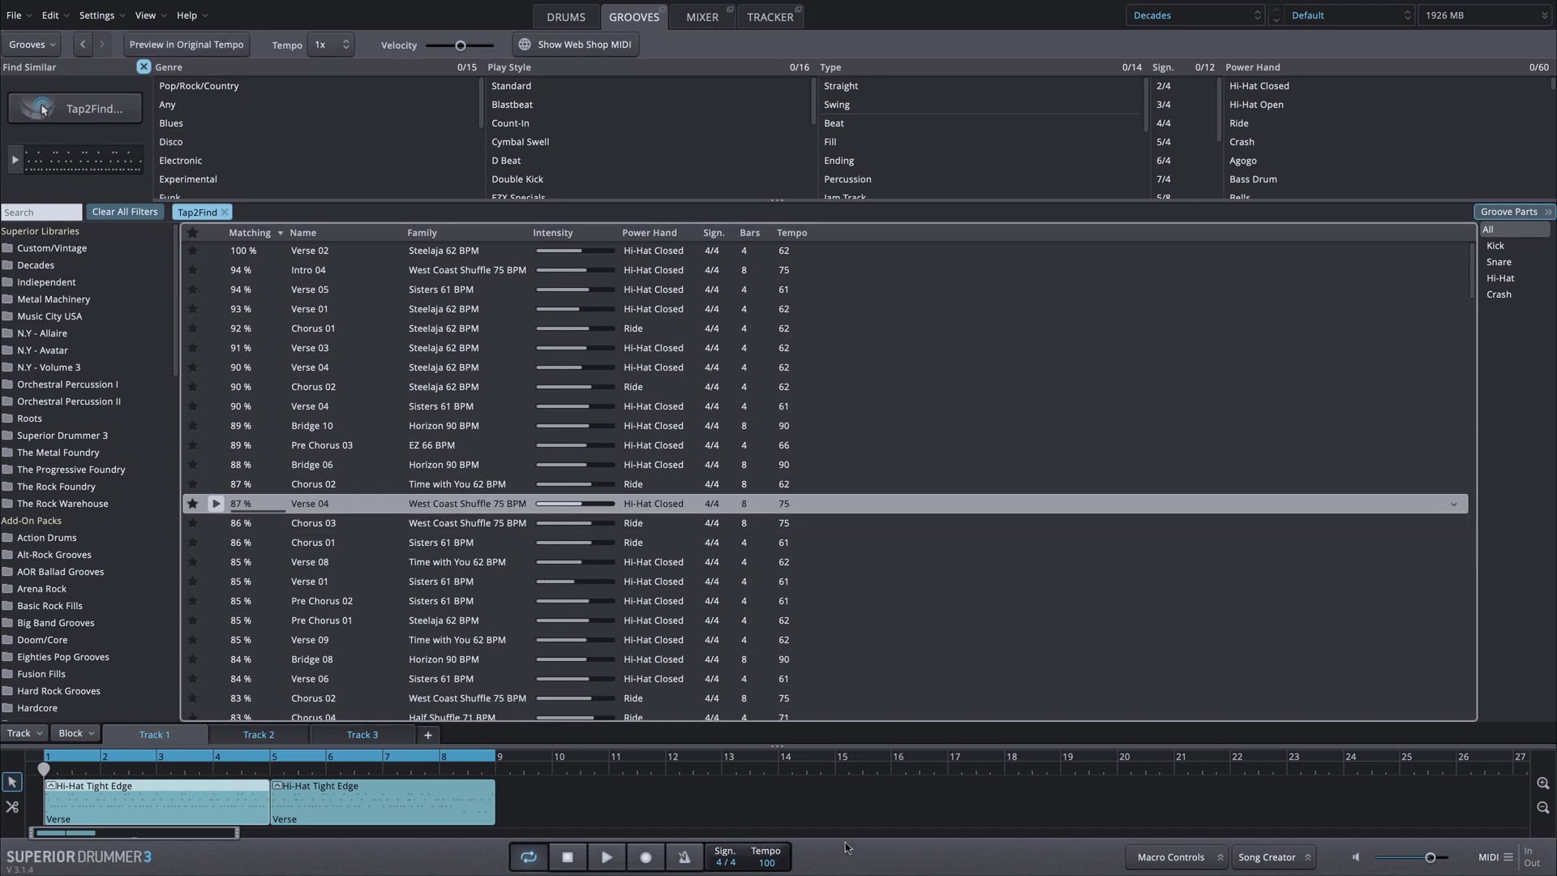
left_click(766, 858)
left_click_drag(771, 838, 774, 837)
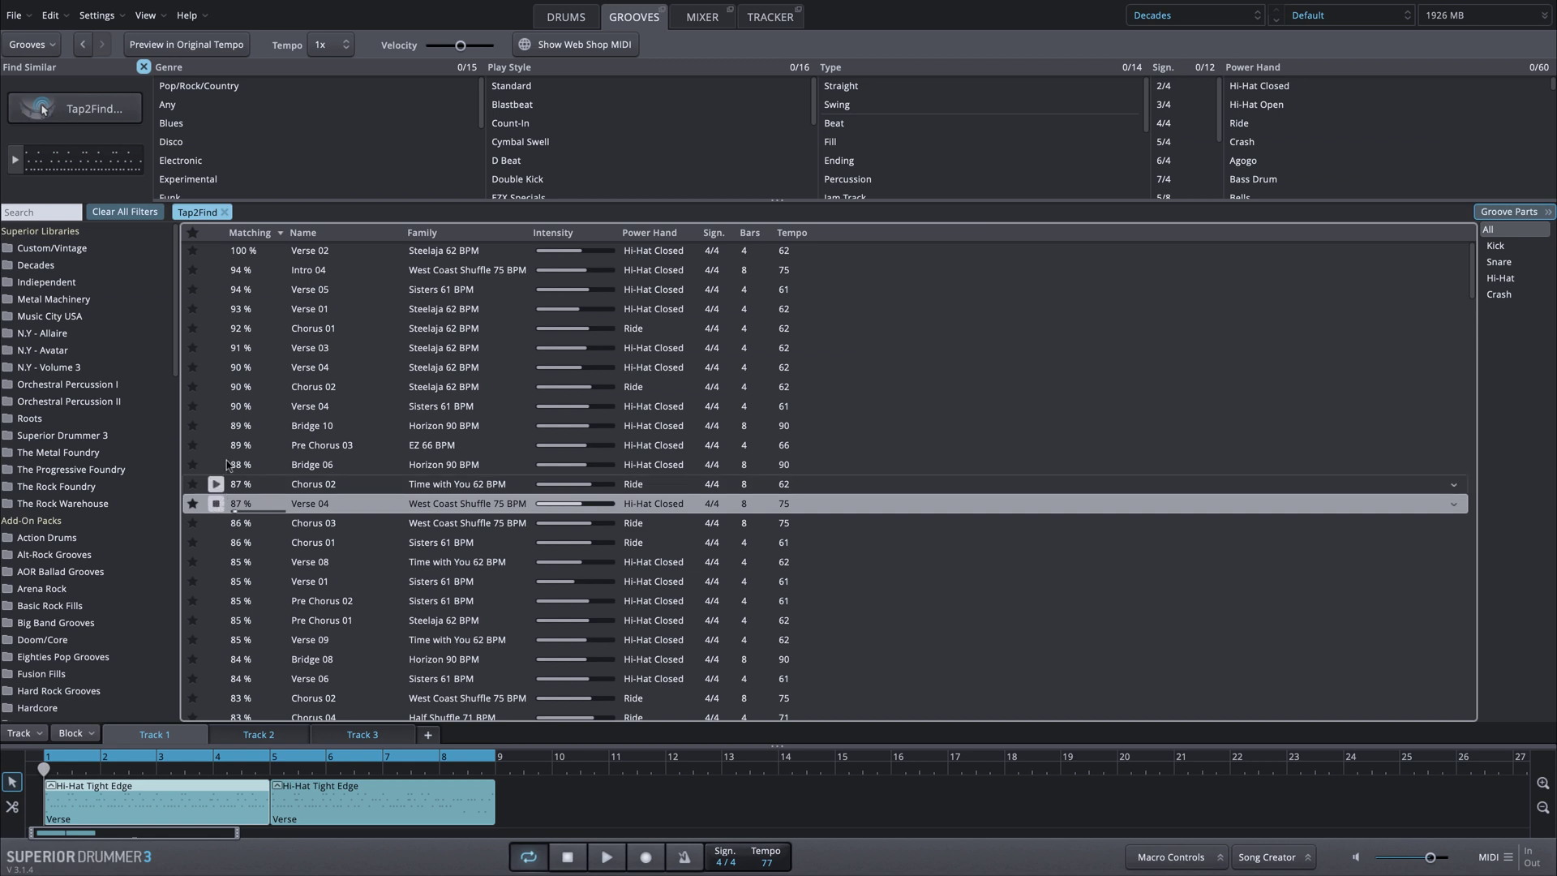
Audition Verse 04, Verse 09 and Chorus 02, then place the 90% Verse 04 on Track 1 at bar 12.
left_click(215, 368)
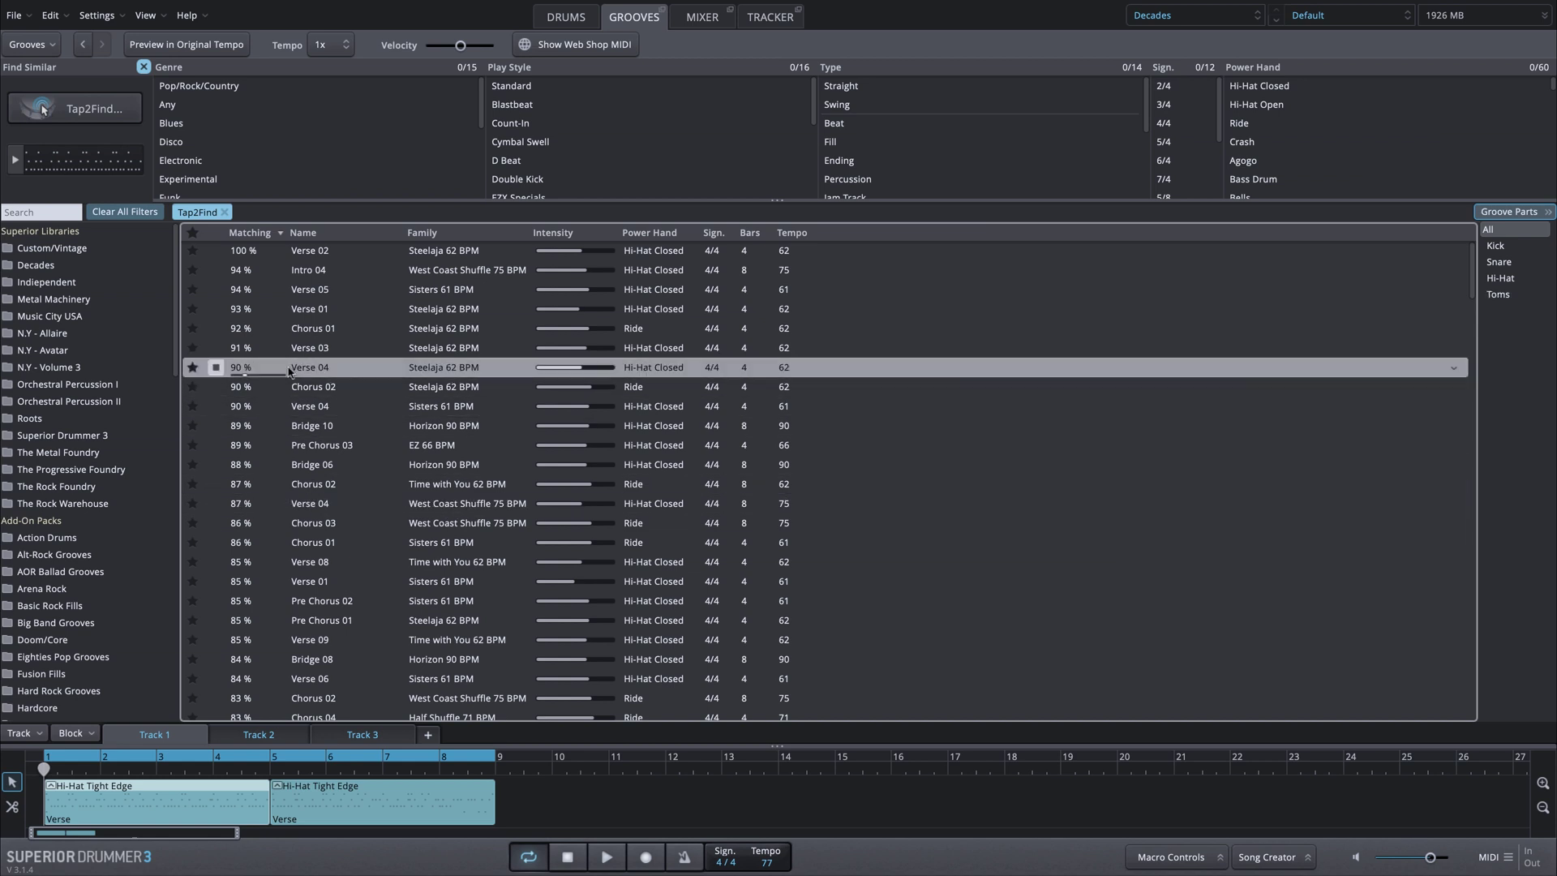
left_click(326, 645)
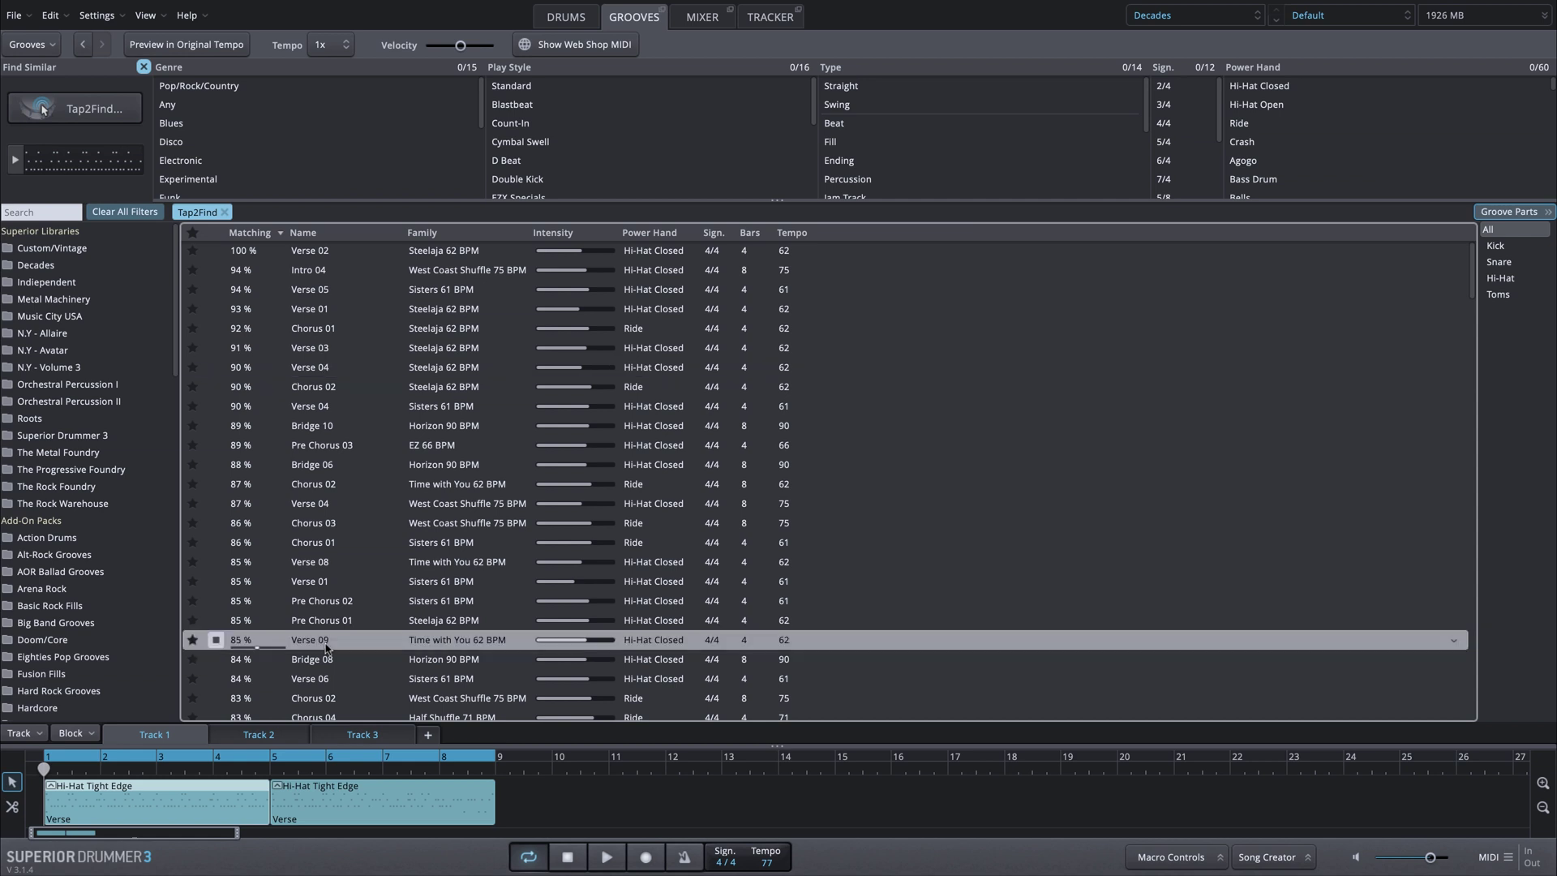
left_click(320, 704)
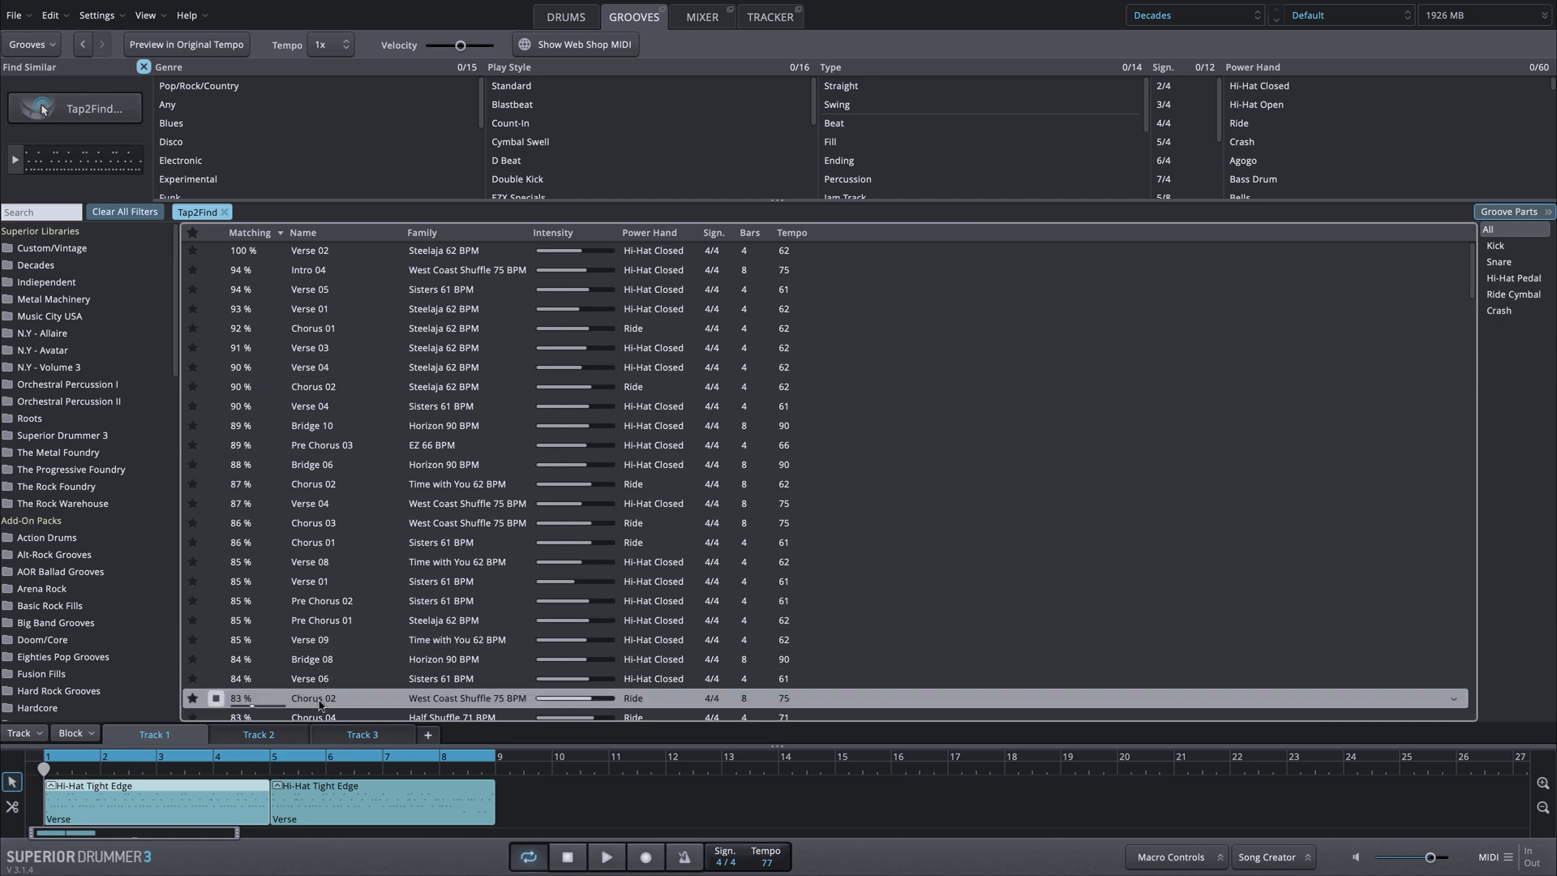
left_click(217, 699)
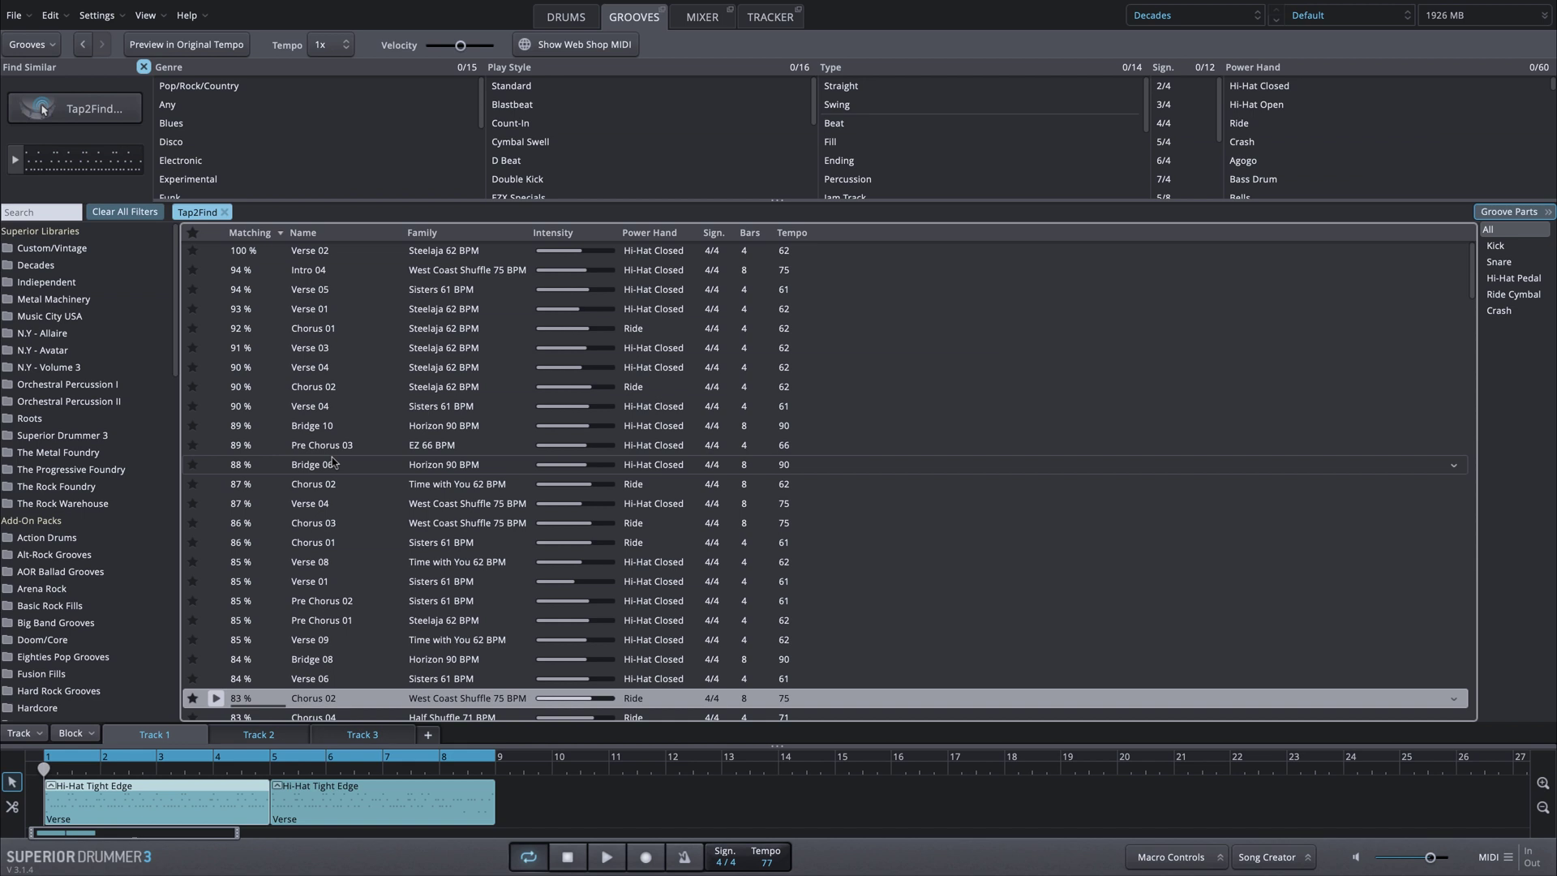
left_click_drag(319, 367, 665, 795)
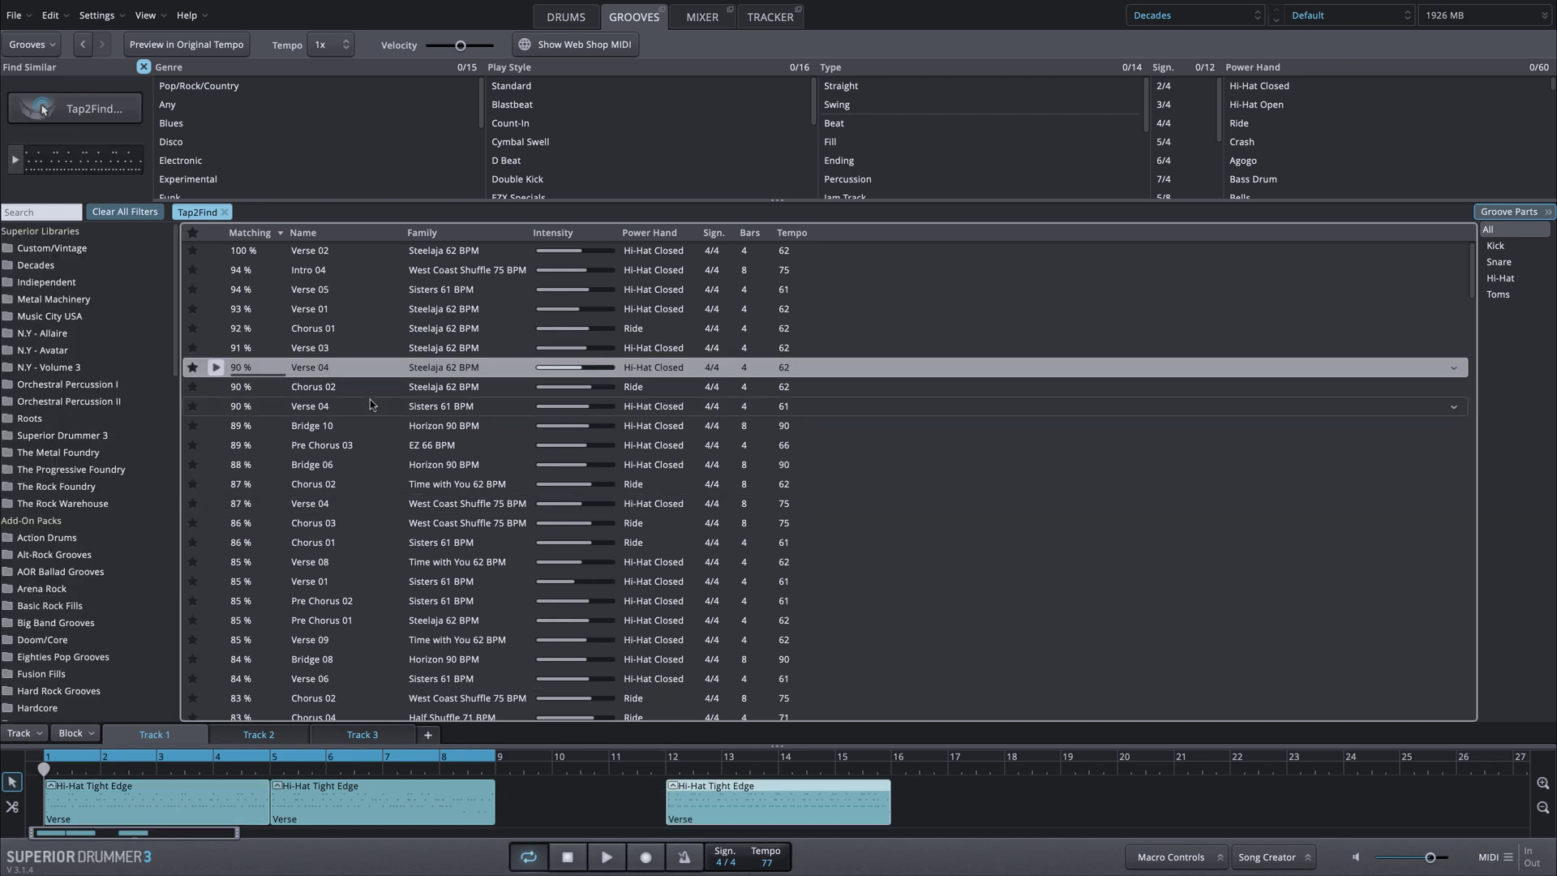